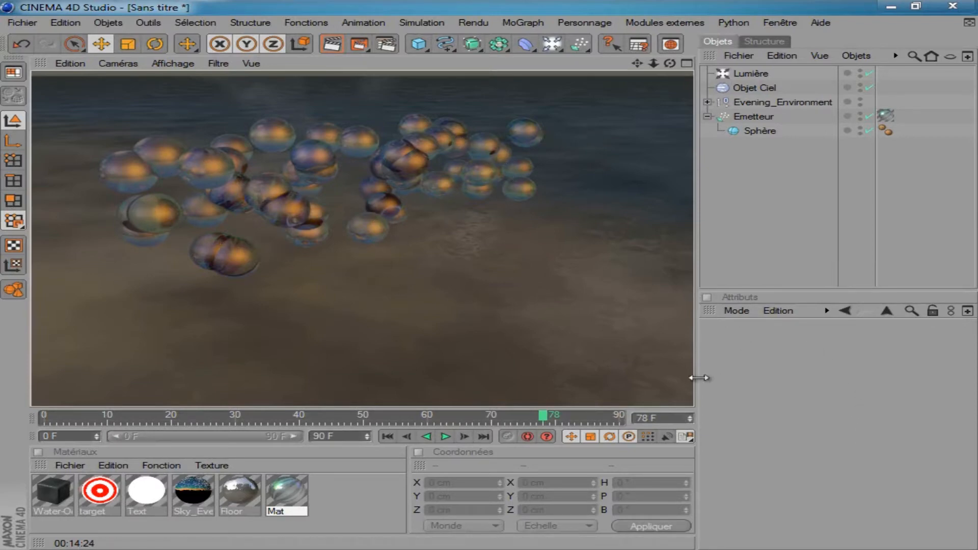
Delete all objects from the scene and all materials from the material manager.
{"action": "left_click_drag", "start_coordinate": [778, 200], "coordinate": [775, 83]}
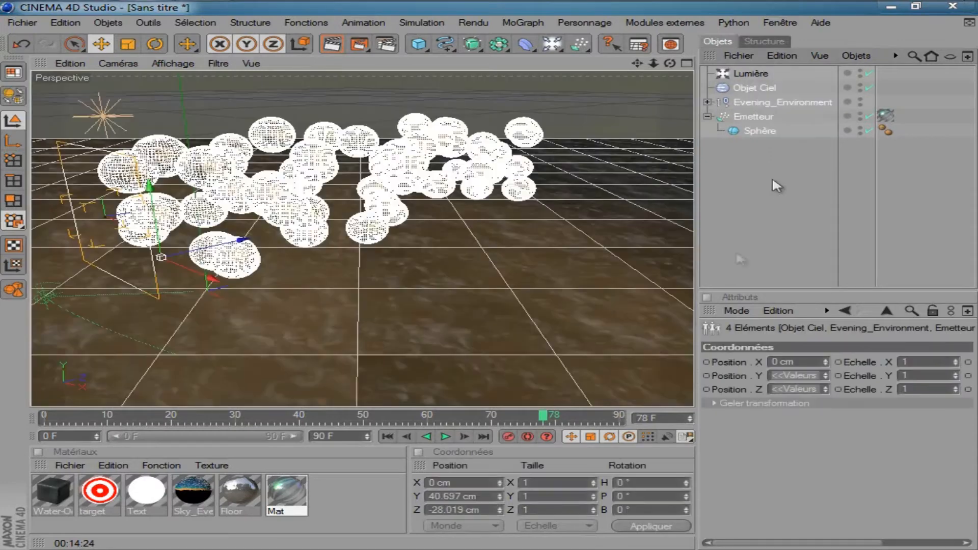
{"action": "key", "text": "Delete"}
{"action": "left_click", "coordinate": [745, 74]}
{"action": "key", "text": "Delete"}
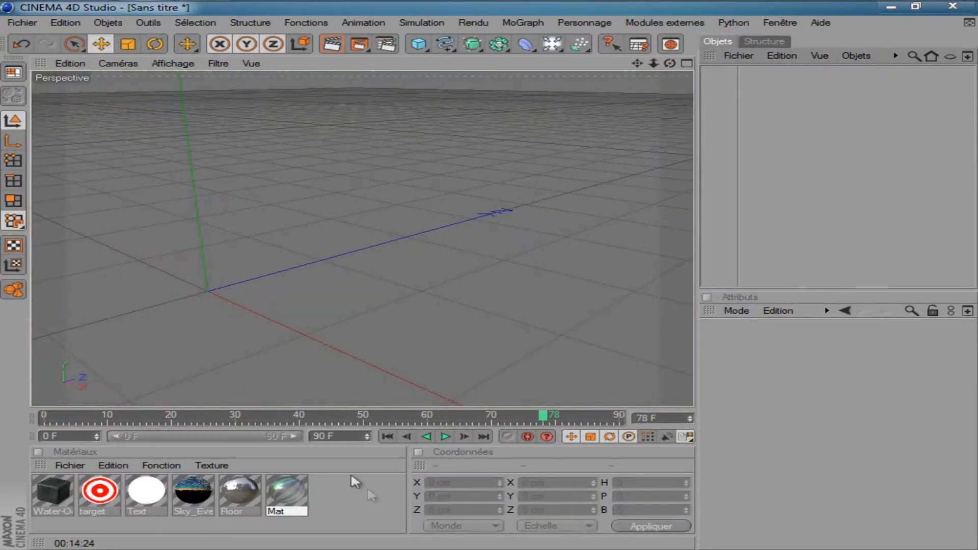
{"action": "left_click", "coordinate": [355, 491]}
{"action": "key", "text": "ctrl+a"}
{"action": "key", "text": "Delete"}
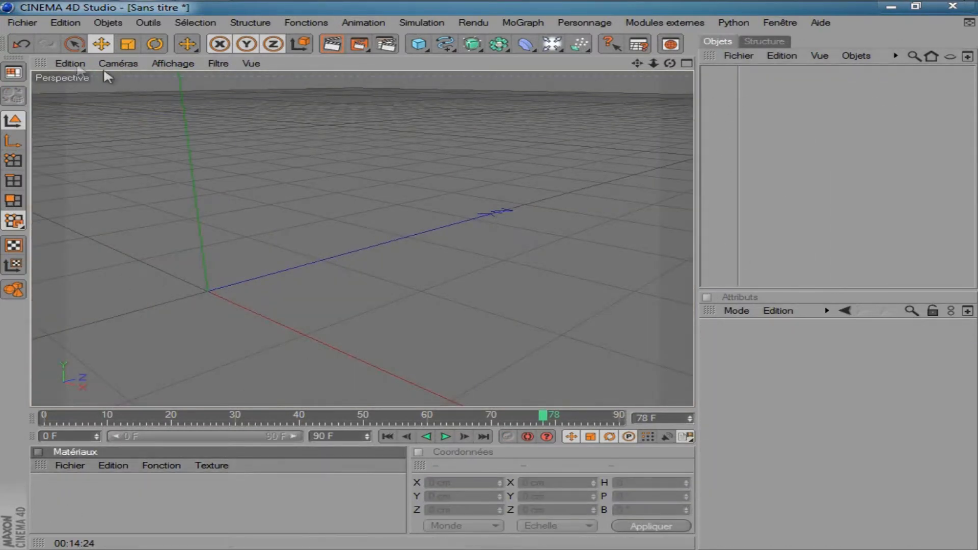
Reset the perspective view to its default framing and return the timeline to frame 0.
{"action": "left_click", "coordinate": [69, 63]}
{"action": "left_click", "coordinate": [173, 244]}
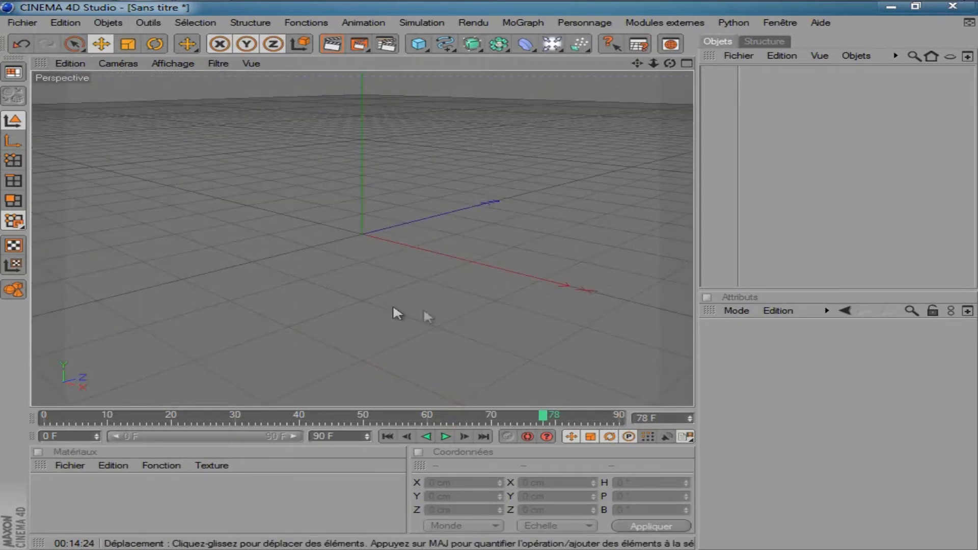
{"action": "left_click_drag", "start_coordinate": [542, 417], "coordinate": [7, 422]}
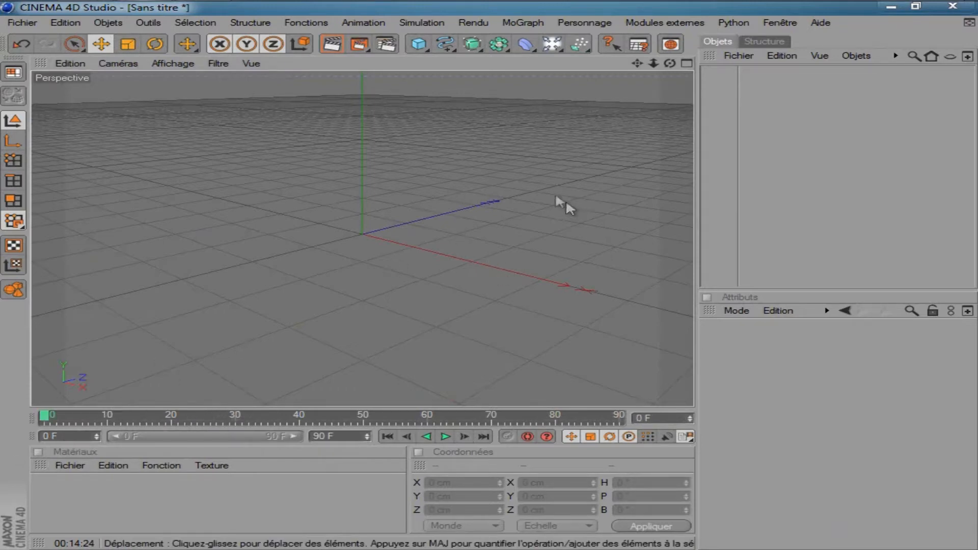
Add a sphere primitive with 50 segments and a radius of 15 cm.
{"action": "left_click", "coordinate": [417, 45]}
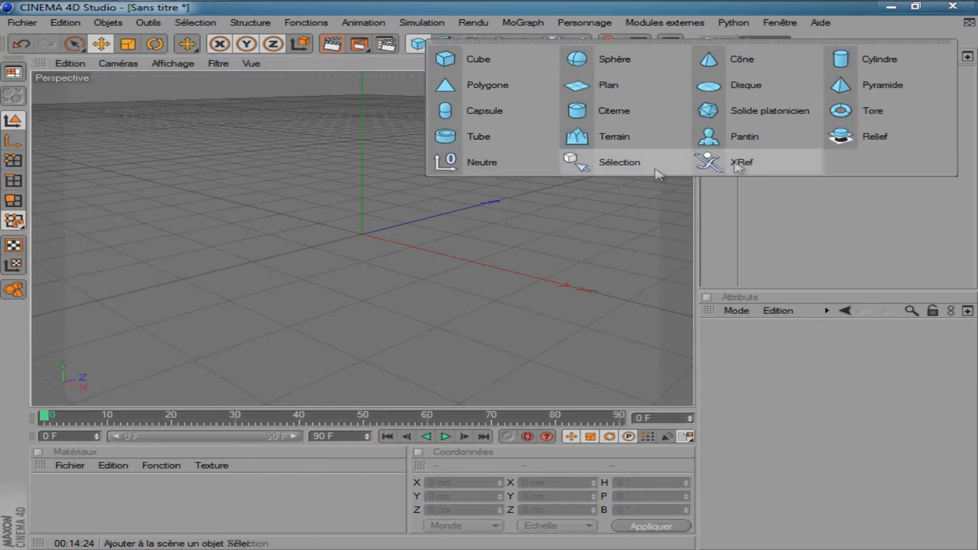
{"action": "left_click", "coordinate": [629, 60]}
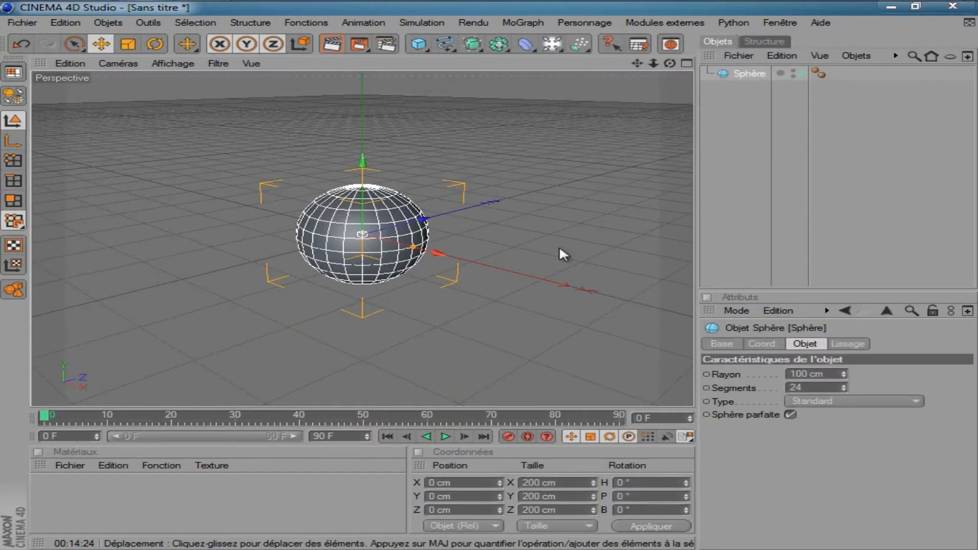
{"action": "double_click", "coordinate": [816, 387]}
{"action": "type", "text": "50"}
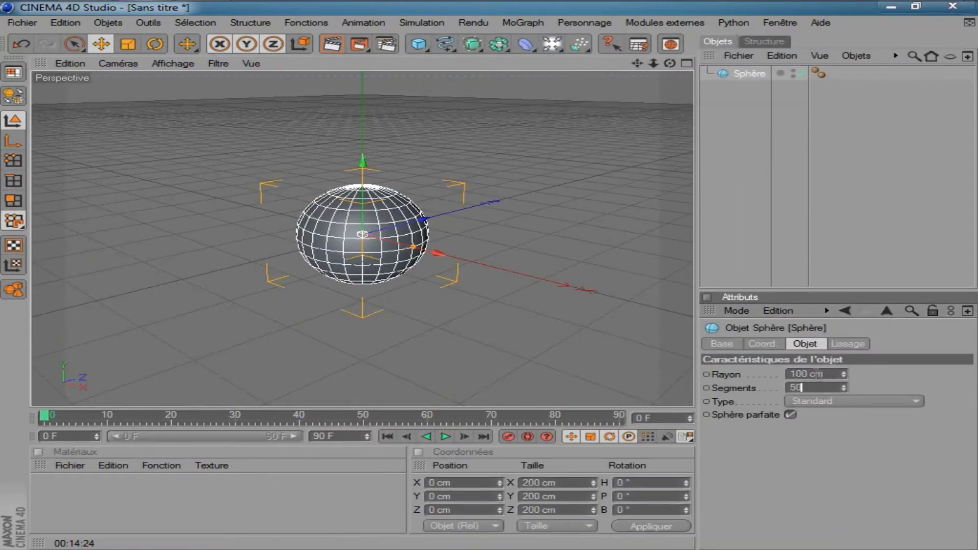
{"action": "type", "text": "15"}
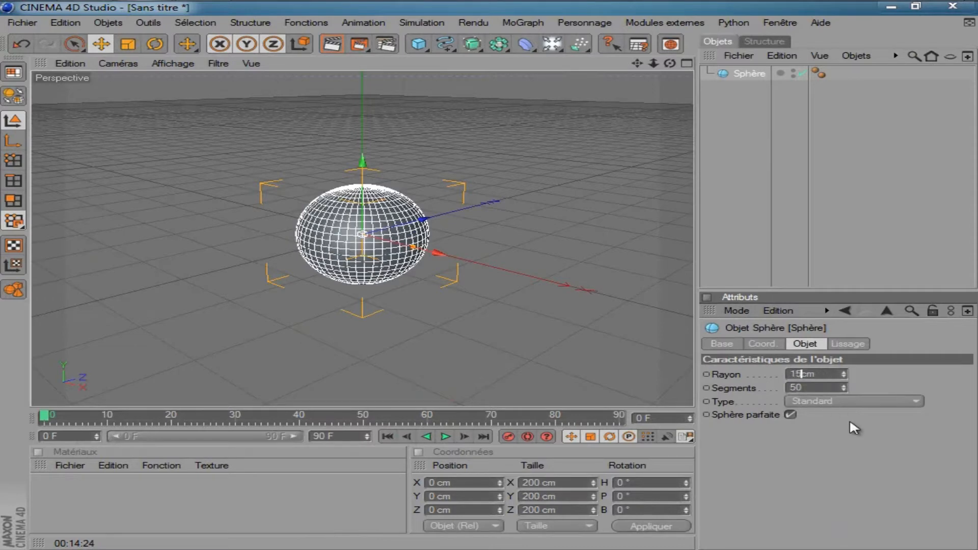
{"action": "key", "text": "Return"}
{"action": "left_click", "coordinate": [791, 416]}
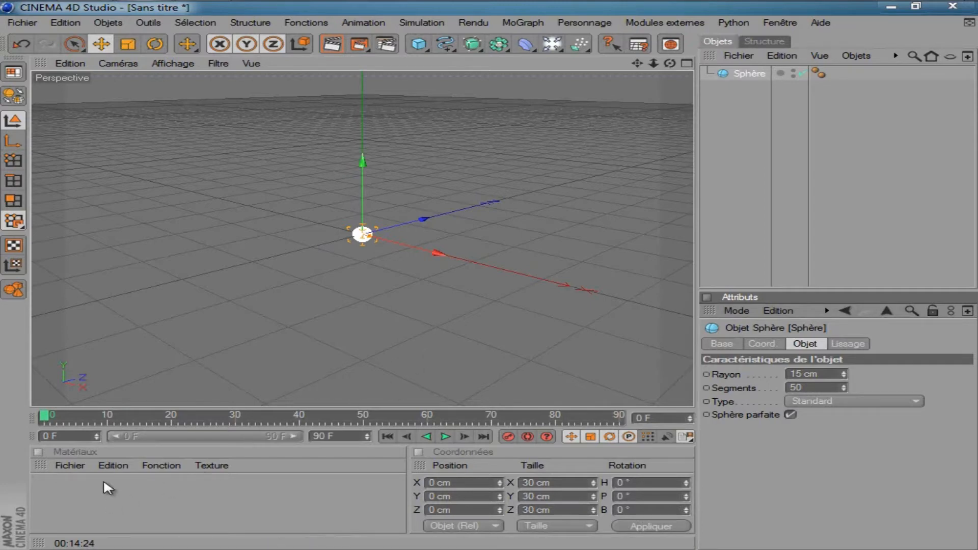
Create a new material with the Couleur channel disabled and the Transparence channel enabled.
{"action": "double_click", "coordinate": [75, 516]}
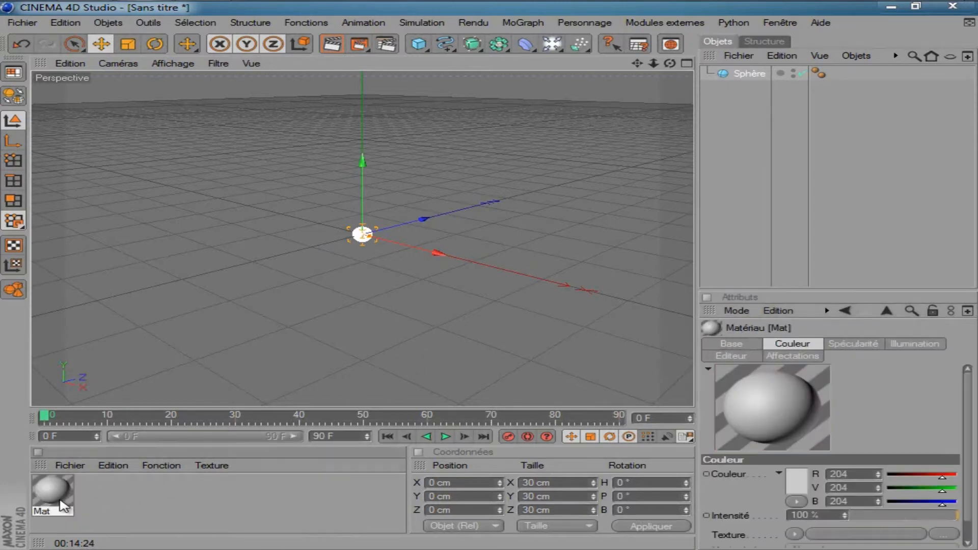
{"action": "double_click", "coordinate": [52, 492]}
{"action": "left_click", "coordinate": [390, 246]}
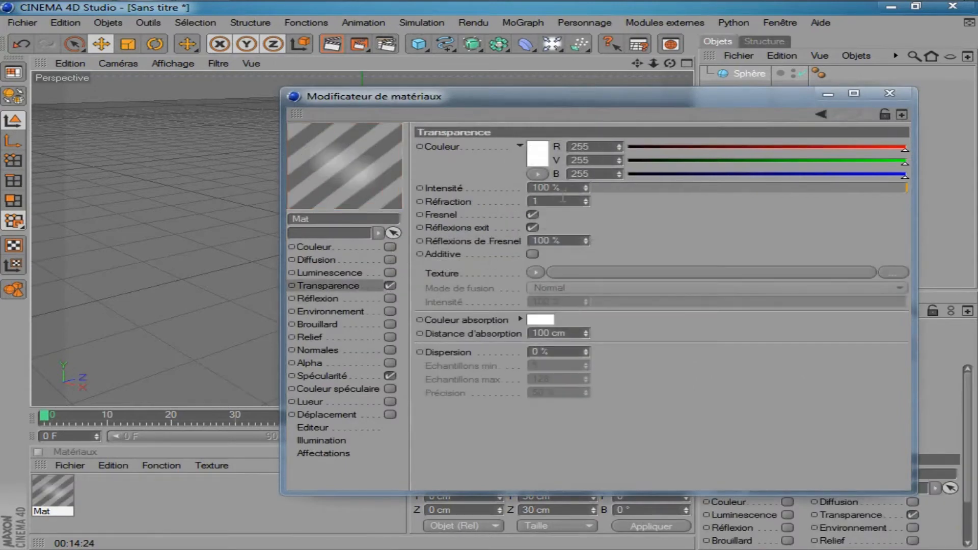
Set the material's transparency intensity to 90% and its refraction to 1.53.
{"action": "type", "text": "90"}
{"action": "left_click", "coordinate": [571, 202]}
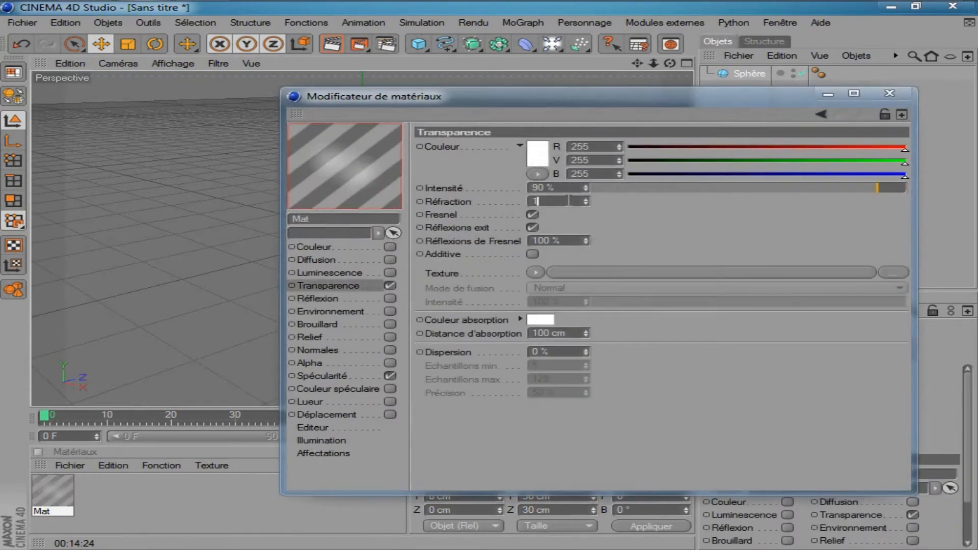
{"action": "type", "text": ".53"}
{"action": "key", "text": "Return"}
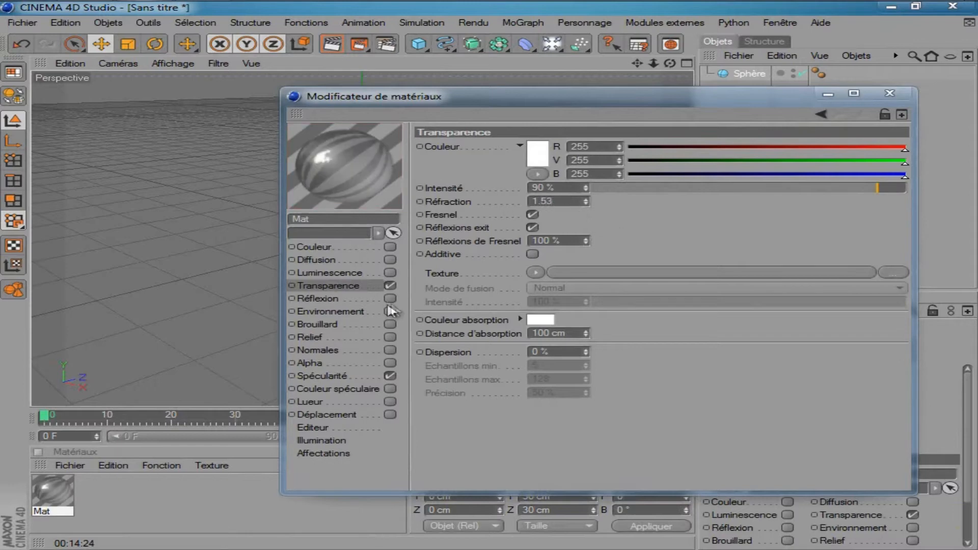
Try a transparency intensity of 100% on the material and return it to 90%.
{"action": "type", "text": "100"}
{"action": "key", "text": "Return"}
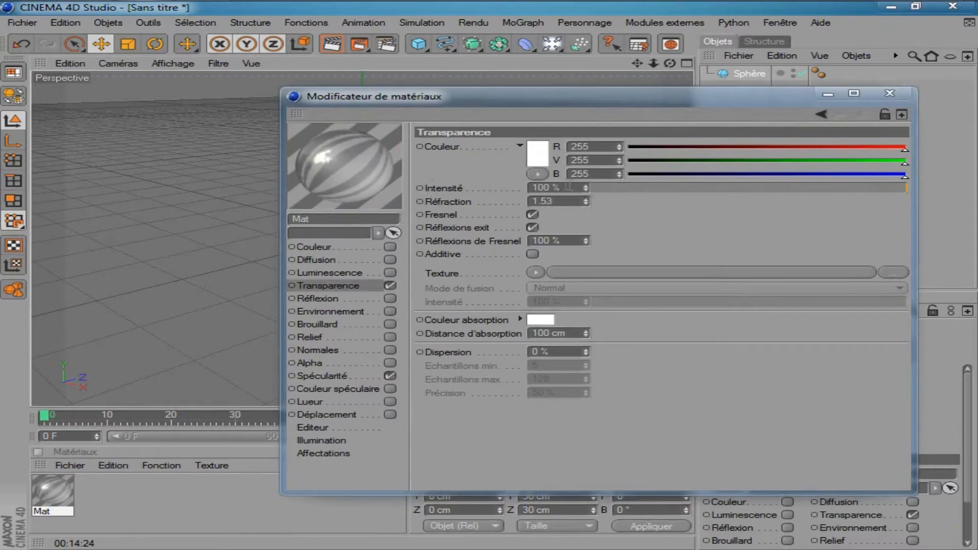
{"action": "left_click_drag", "start_coordinate": [553, 187], "coordinate": [316, 176]}
{"action": "type", "text": "90"}
{"action": "key", "text": "Return"}
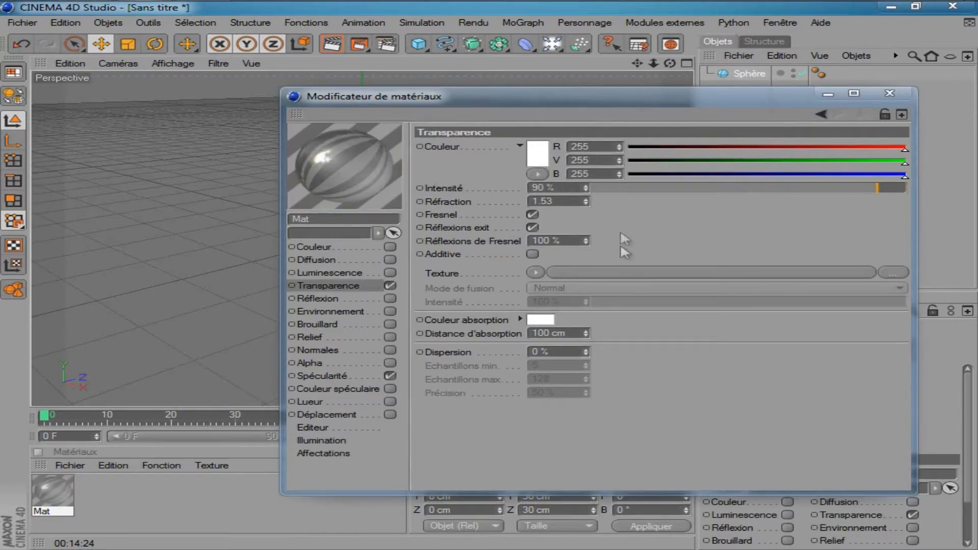
Enable the material's Réflexion channel, load a Dégradé shader as its texture and open the gradient settings.
{"action": "left_click", "coordinate": [360, 298]}
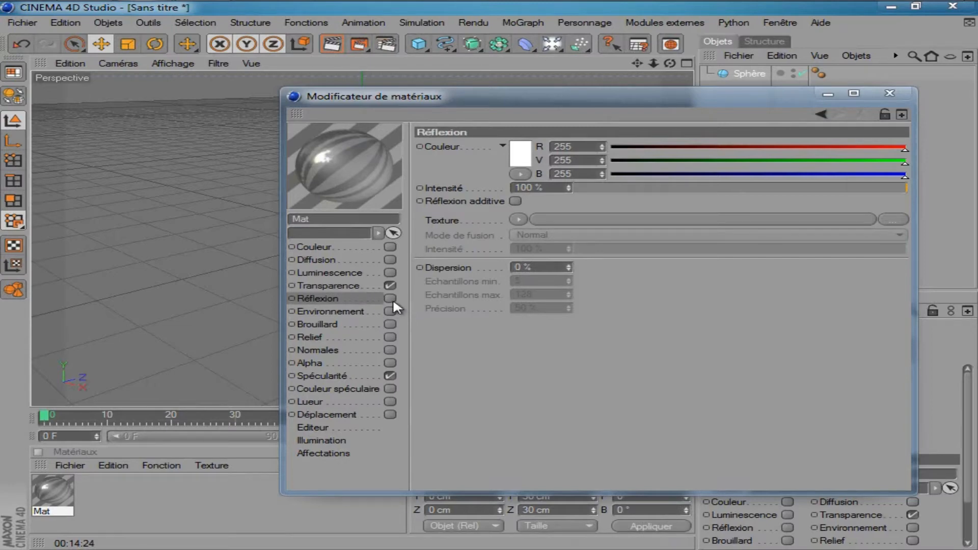
{"action": "left_click", "coordinate": [391, 298]}
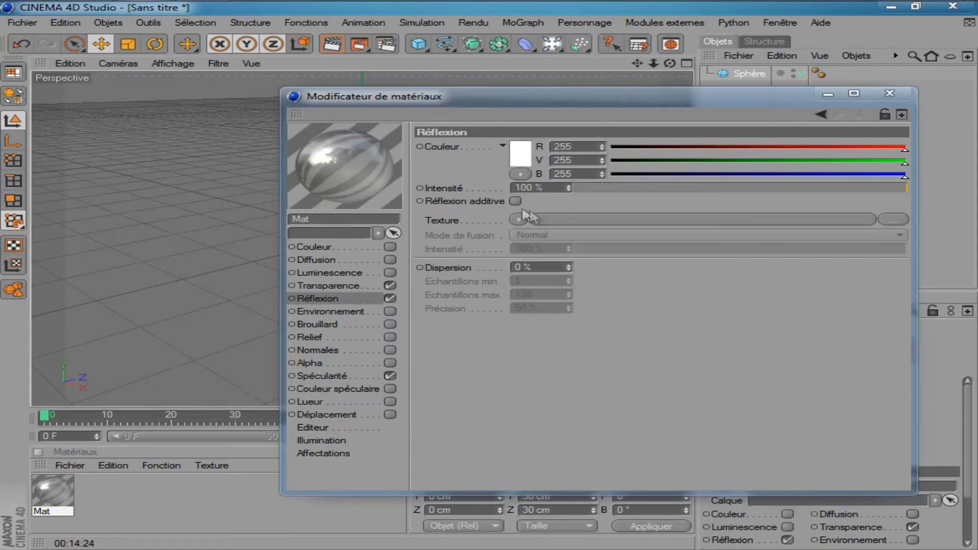
{"action": "left_click", "coordinate": [520, 219]}
{"action": "left_click", "coordinate": [591, 367]}
{"action": "left_click", "coordinate": [529, 240]}
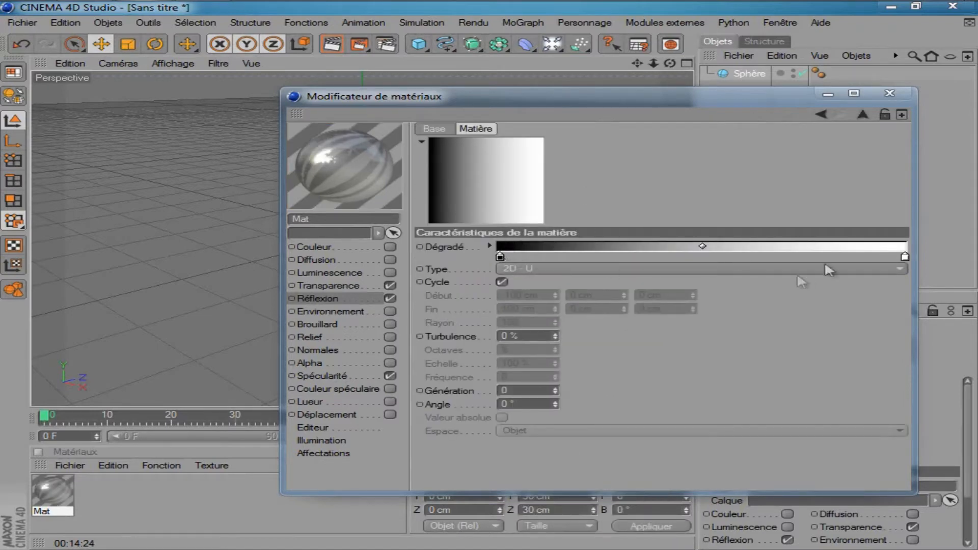
Color both end knots of the reflection gradient pure red.
{"action": "double_click", "coordinate": [499, 258]}
{"action": "left_click_drag", "start_coordinate": [499, 259], "coordinate": [563, 171]}
{"action": "left_click", "coordinate": [454, 329]}
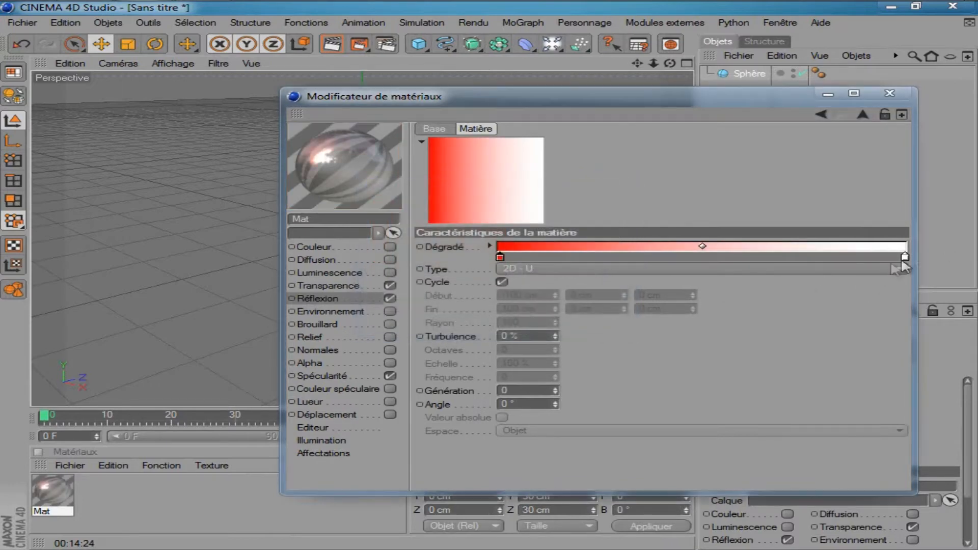
{"action": "double_click", "coordinate": [905, 258]}
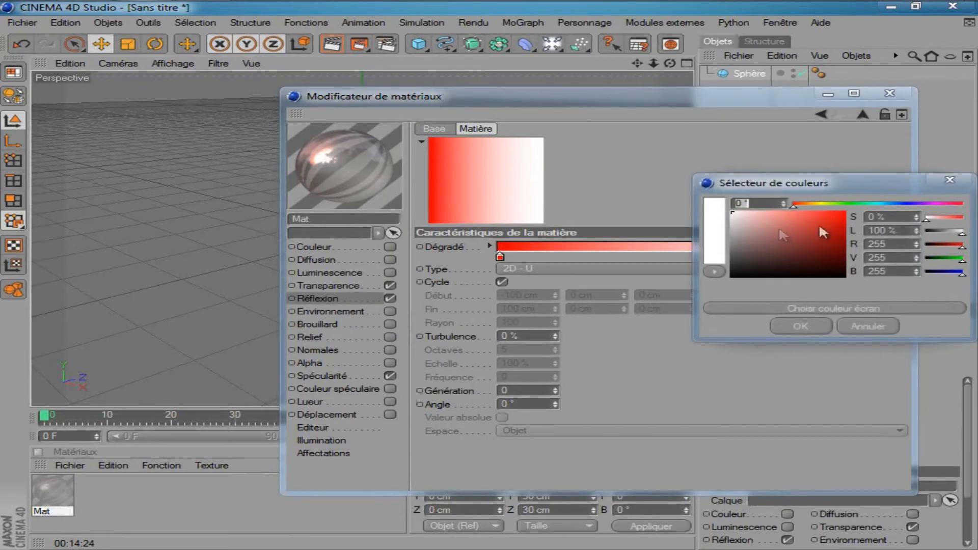
{"action": "left_click", "coordinate": [938, 205]}
{"action": "left_click_drag", "start_coordinate": [787, 237], "coordinate": [844, 211]}
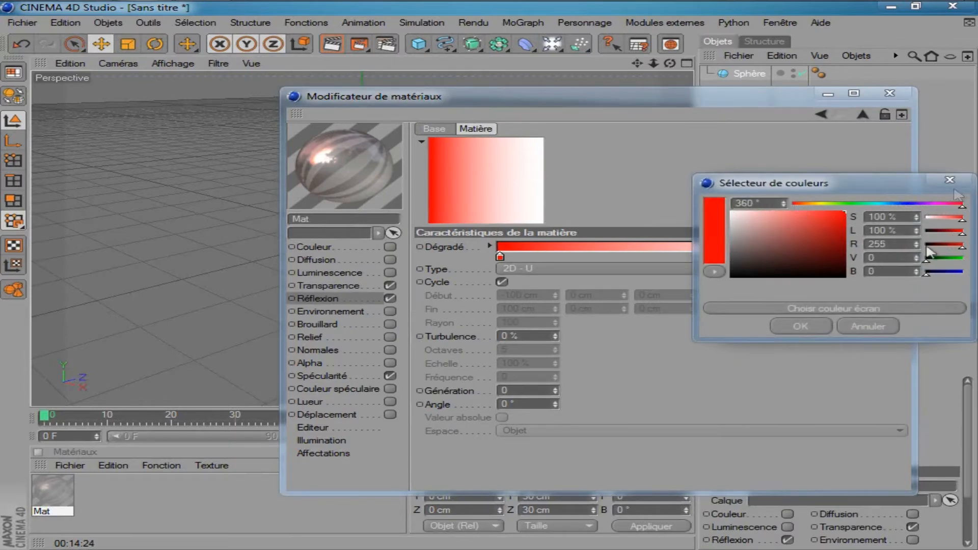
{"action": "left_click", "coordinate": [796, 327]}
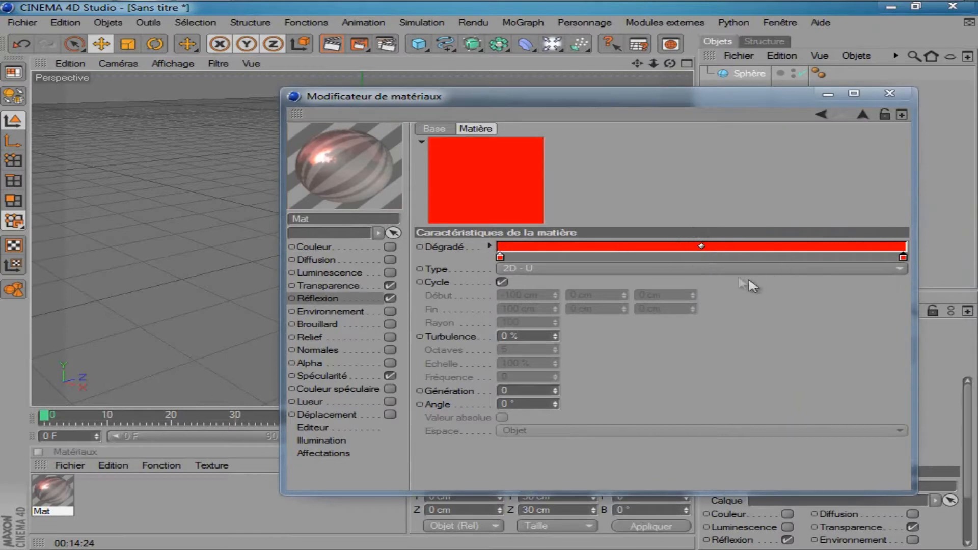
Add a cyan knot at the middle of the reflection gradient.
{"action": "double_click", "coordinate": [702, 256]}
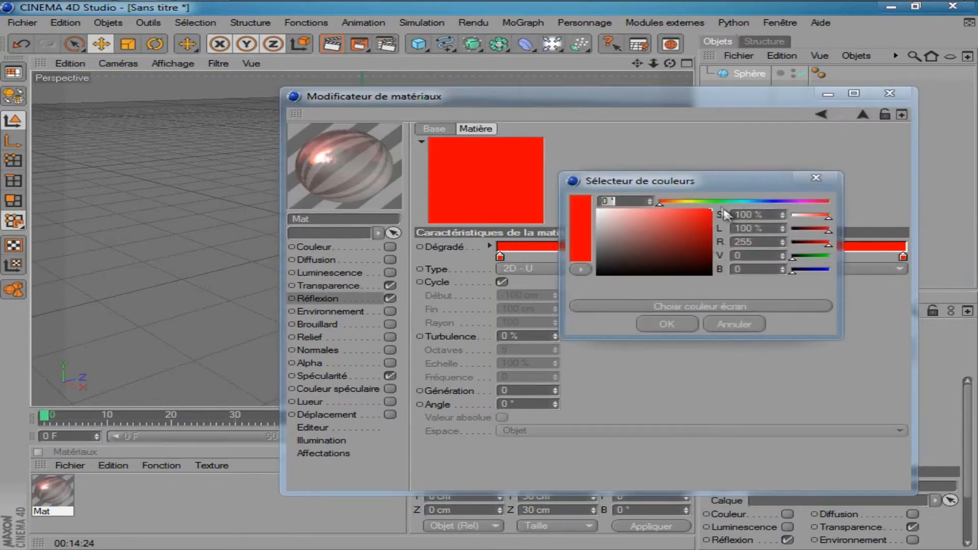
{"action": "left_click", "coordinate": [831, 272]}
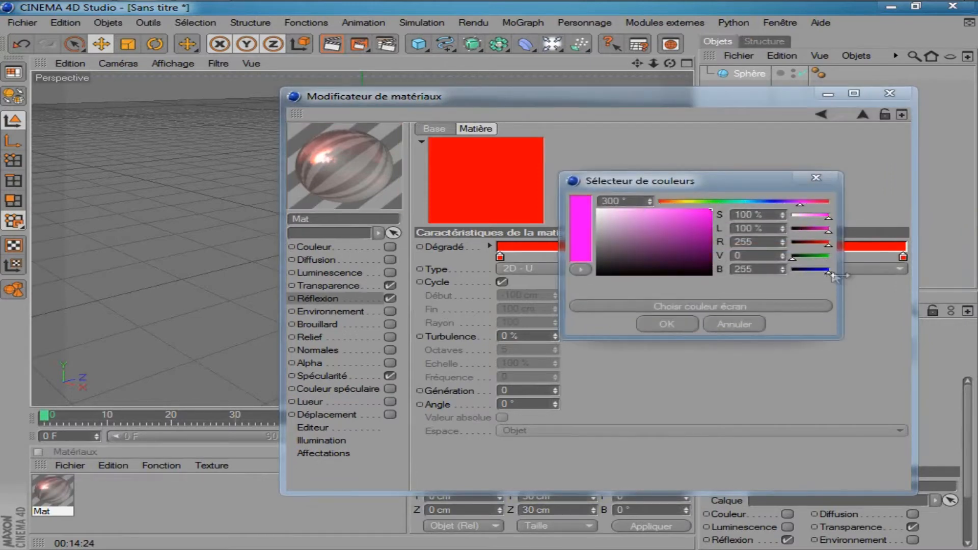
{"action": "left_click_drag", "start_coordinate": [814, 260], "coordinate": [734, 242]}
{"action": "left_click", "coordinate": [674, 323]}
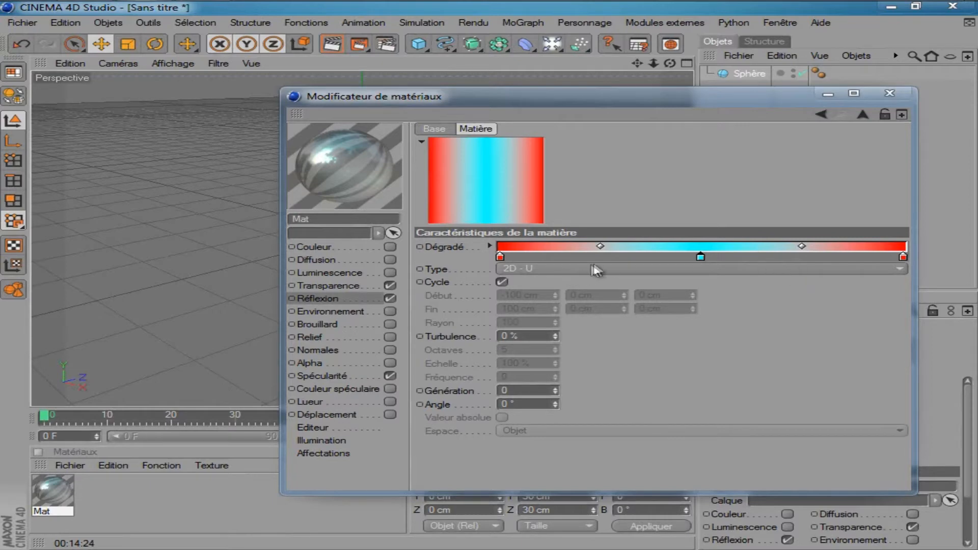
Add a pure green knot (0, 255, 0) midway between the first red knot and the cyan knot.
{"action": "left_click", "coordinate": [600, 257]}
{"action": "double_click", "coordinate": [601, 257]}
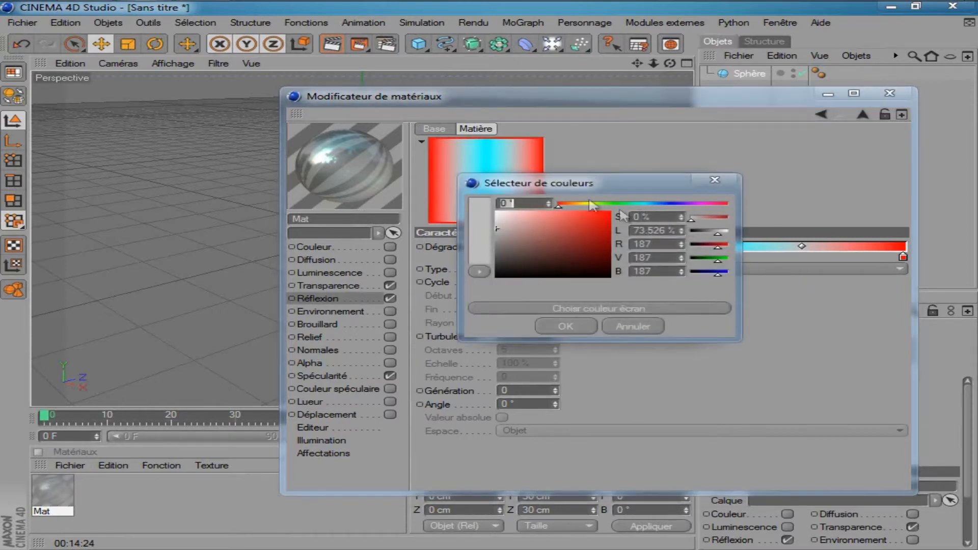
{"action": "left_click_drag", "start_coordinate": [719, 259], "coordinate": [689, 250]}
{"action": "left_click_drag", "start_coordinate": [728, 276], "coordinate": [691, 274]}
{"action": "left_click", "coordinate": [586, 325]}
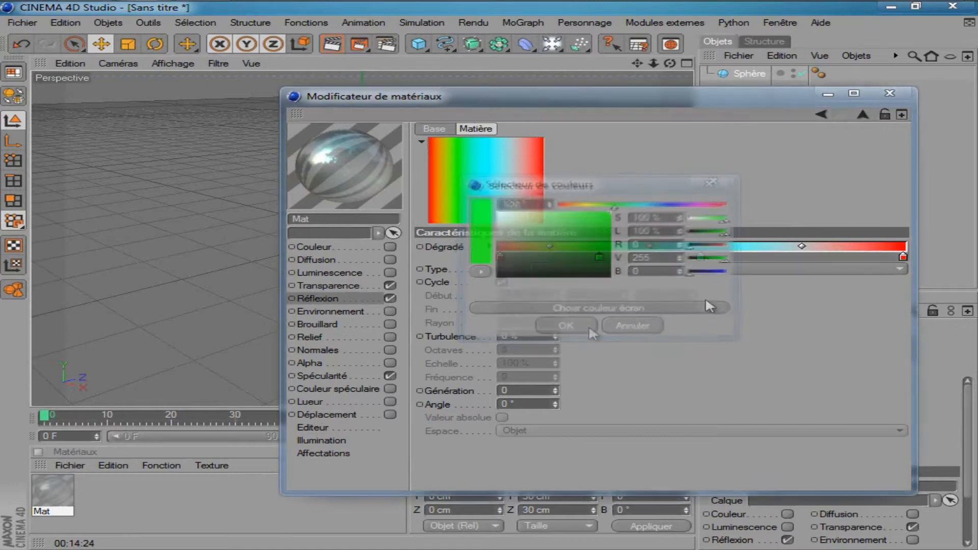
Add a pure blue knot (0, 0, 255) midway between the cyan knot and the last red knot.
{"action": "left_click", "coordinate": [803, 256]}
{"action": "double_click", "coordinate": [803, 256]}
{"action": "left_click_drag", "start_coordinate": [919, 270], "coordinate": [887, 247]}
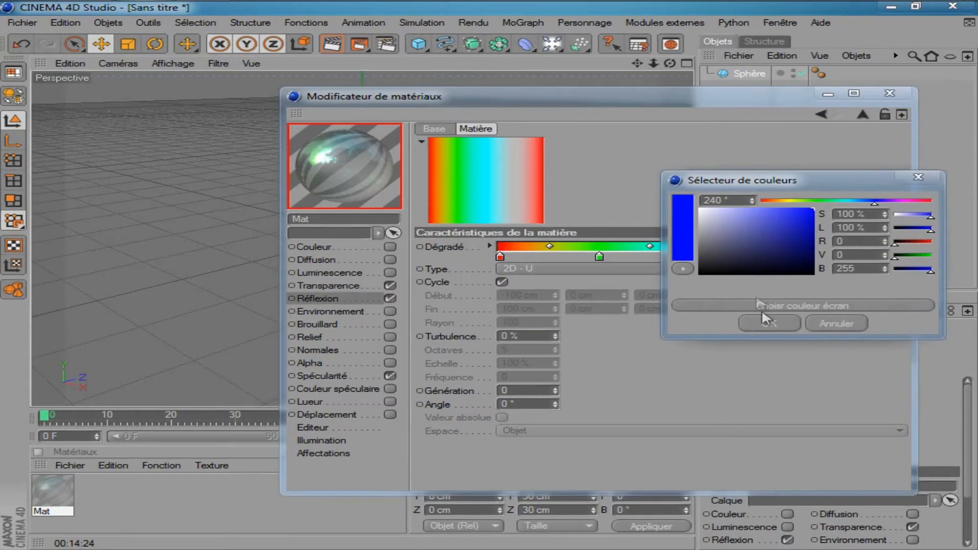
{"action": "left_click", "coordinate": [770, 321]}
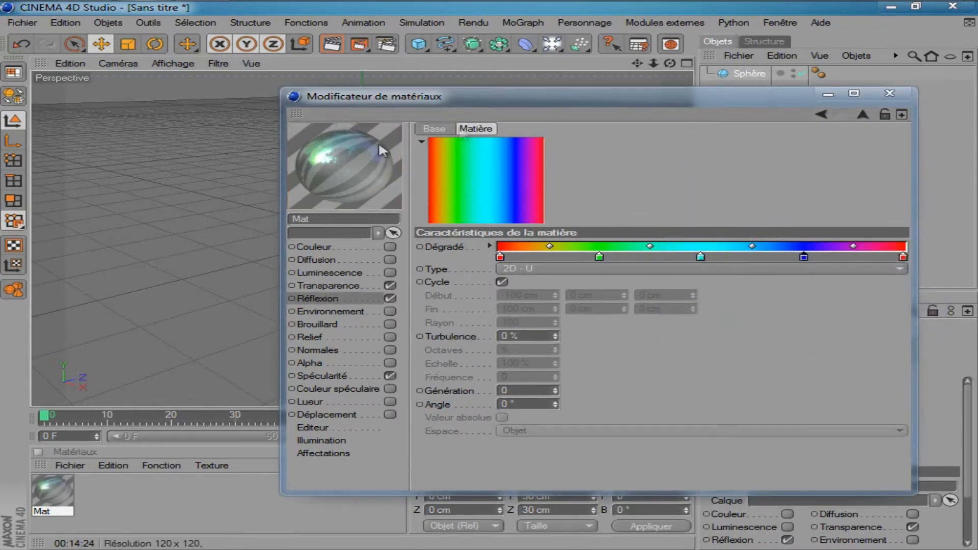
Look through the material's Environnement and Brouillard channels and switch Spécularité off and back on.
{"action": "left_click", "coordinate": [332, 311]}
{"action": "left_click", "coordinate": [350, 323]}
{"action": "left_click", "coordinate": [352, 311]}
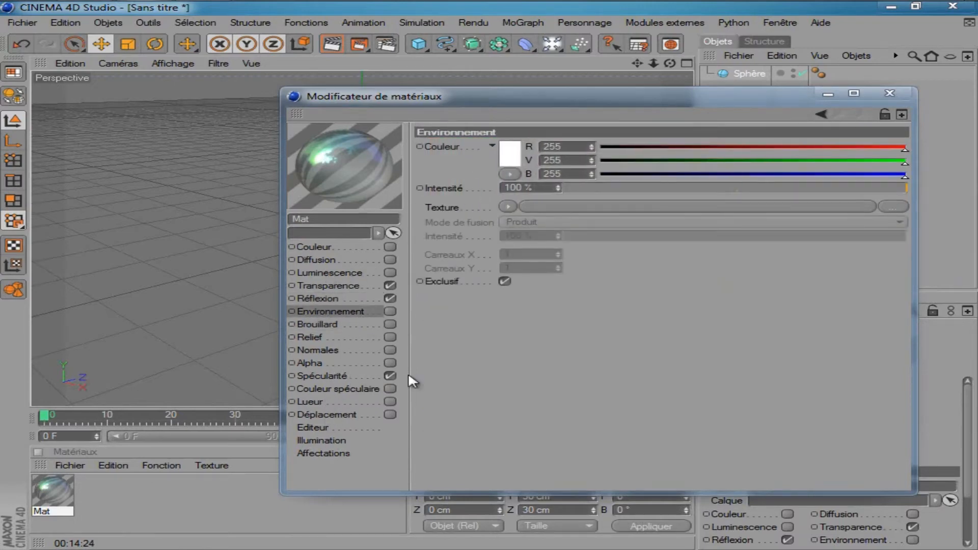
{"action": "left_click", "coordinate": [390, 377]}
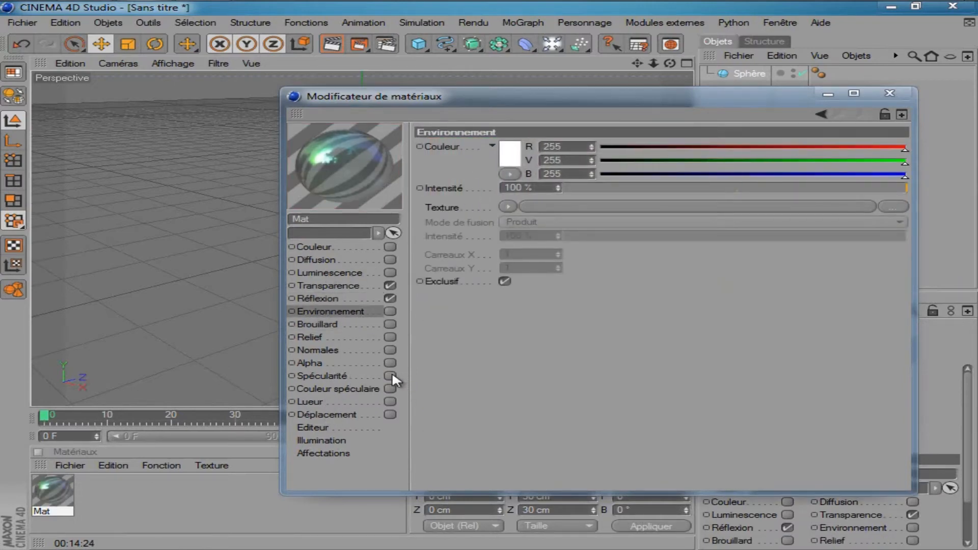
{"action": "left_click", "coordinate": [391, 376]}
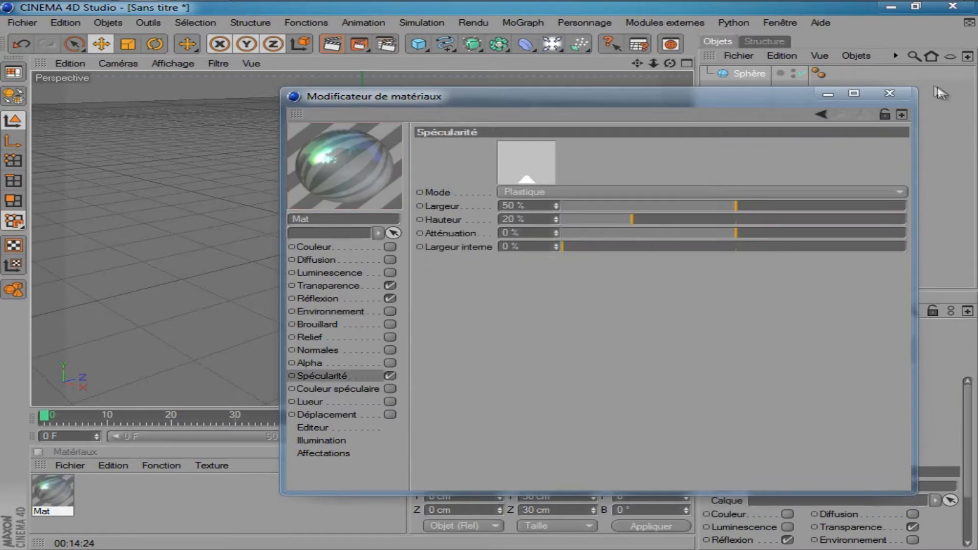
Close the material editor and apply the bubble material to the sphere.
{"action": "left_click", "coordinate": [889, 93]}
{"action": "left_click_drag", "start_coordinate": [47, 498], "coordinate": [370, 243]}
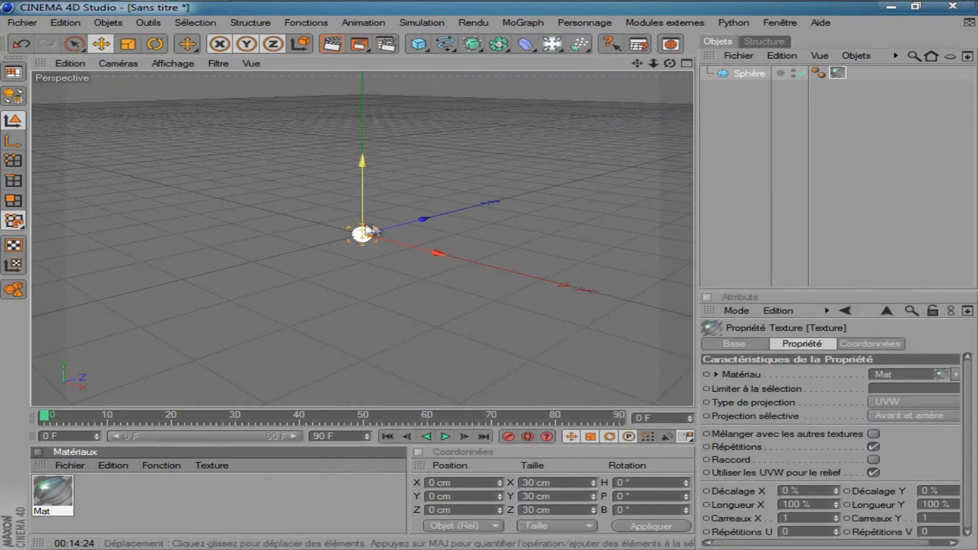
{"action": "scroll", "coordinate": [370, 231], "scroll_direction": "up", "scroll_amount": 10}
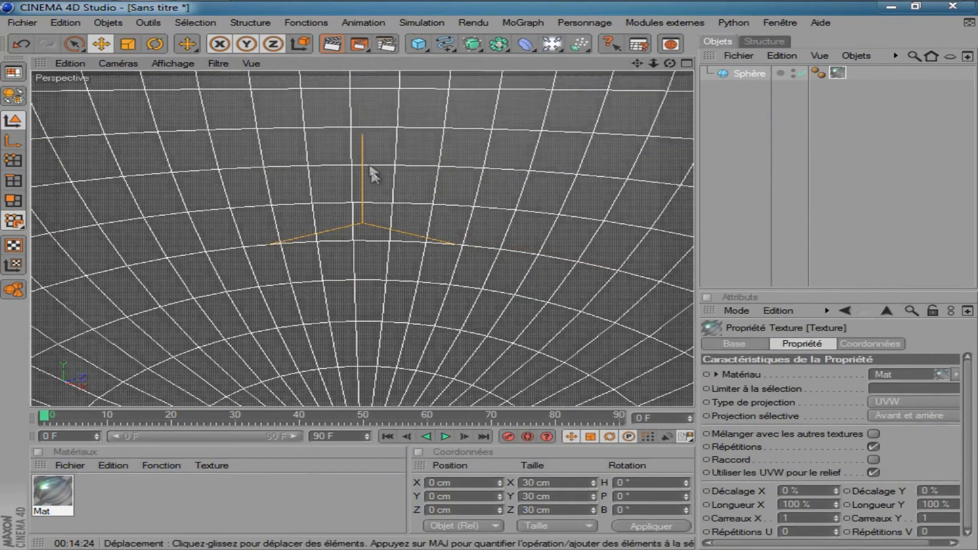
Test-render the sphere, switch off Occlusion ambiante in the render settings and render the view again.
{"action": "scroll", "coordinate": [374, 175], "scroll_direction": "down", "scroll_amount": 10}
{"action": "left_click", "coordinate": [332, 44]}
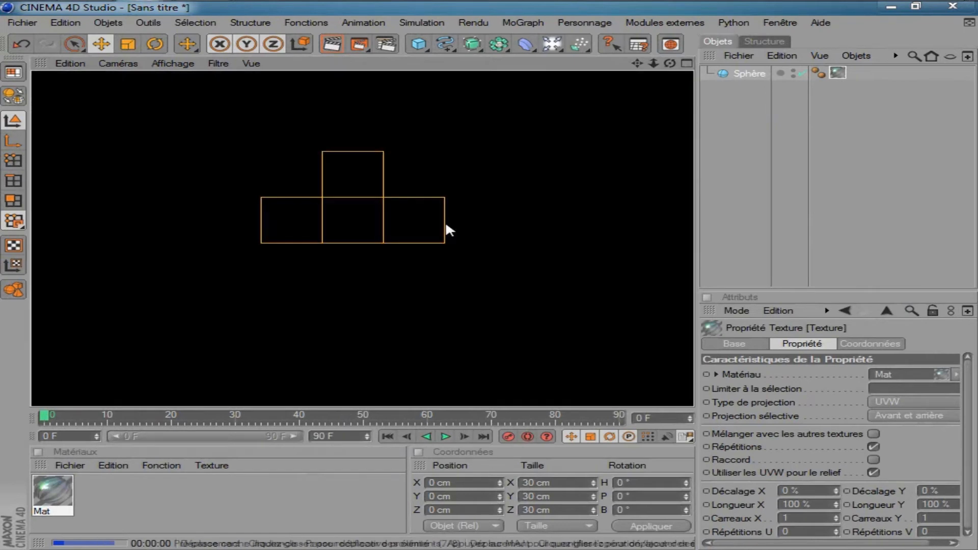
{"action": "left_click", "coordinate": [386, 45]}
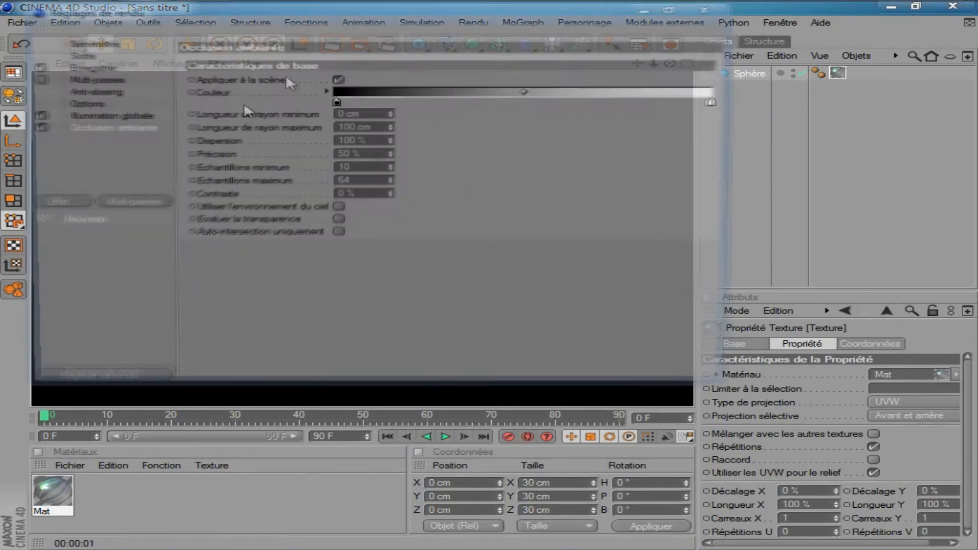
{"action": "left_click", "coordinate": [35, 127]}
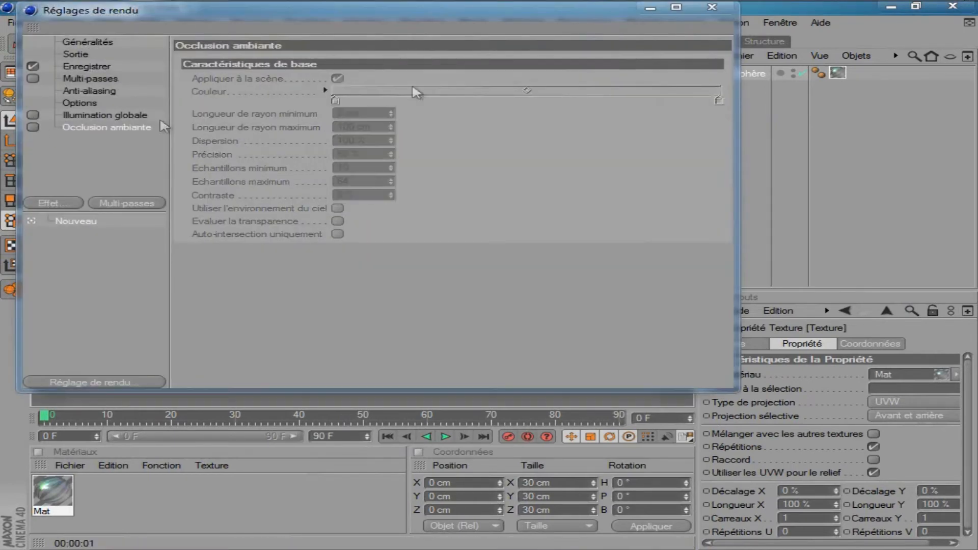
{"action": "left_click", "coordinate": [650, 8]}
{"action": "left_click", "coordinate": [332, 45]}
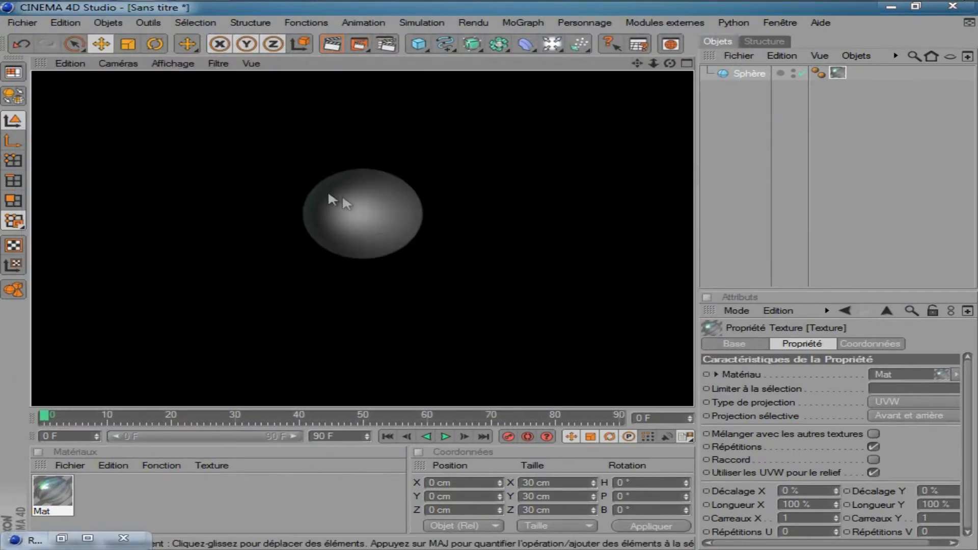
Add a particle emitter (Emetteur) to the scene and make the sphere its child.
{"action": "scroll", "coordinate": [419, 216], "scroll_direction": "down", "scroll_amount": 10}
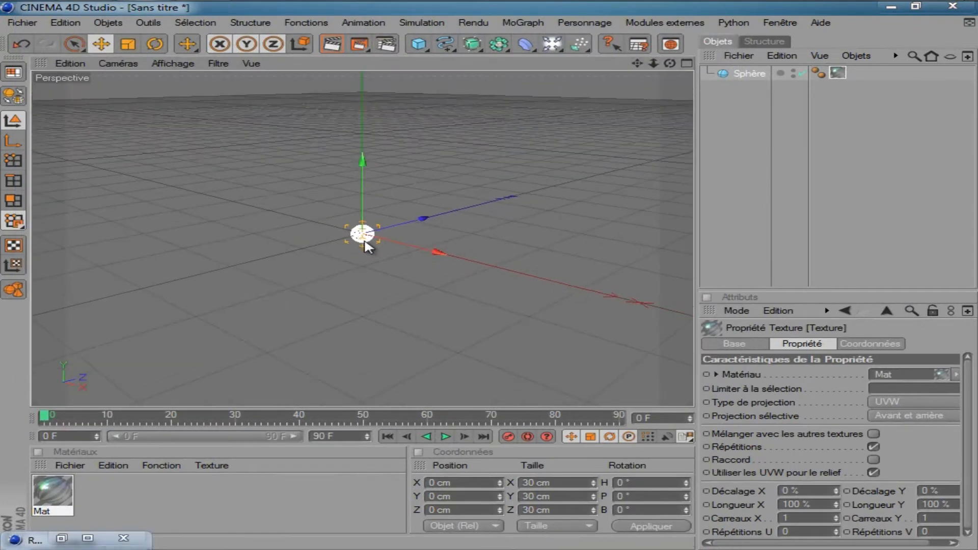
{"action": "scroll", "coordinate": [365, 241], "scroll_direction": "down", "scroll_amount": 1}
{"action": "scroll", "coordinate": [365, 242], "scroll_direction": "up", "scroll_amount": 4}
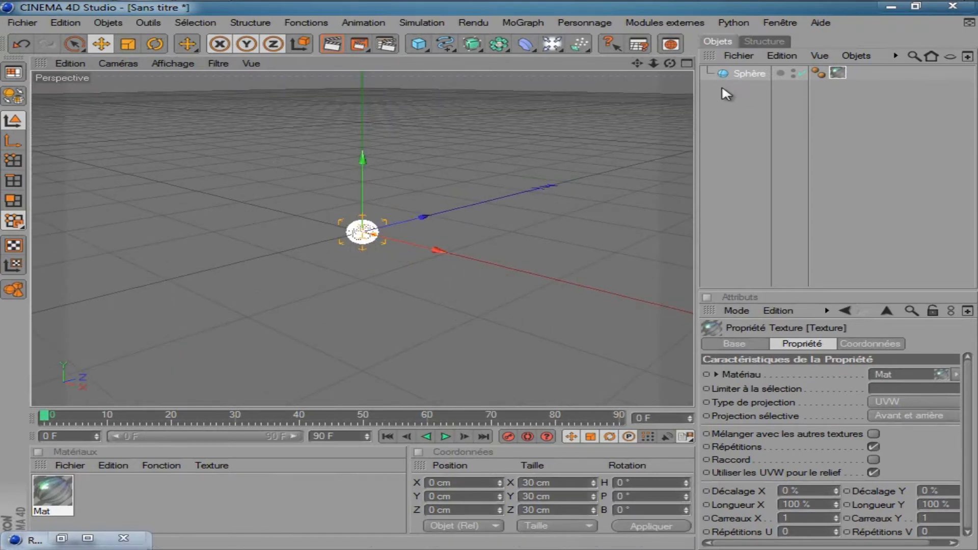
{"action": "left_click", "coordinate": [579, 44]}
{"action": "left_click_drag", "start_coordinate": [747, 89], "coordinate": [754, 76]}
{"action": "left_click", "coordinate": [753, 74]}
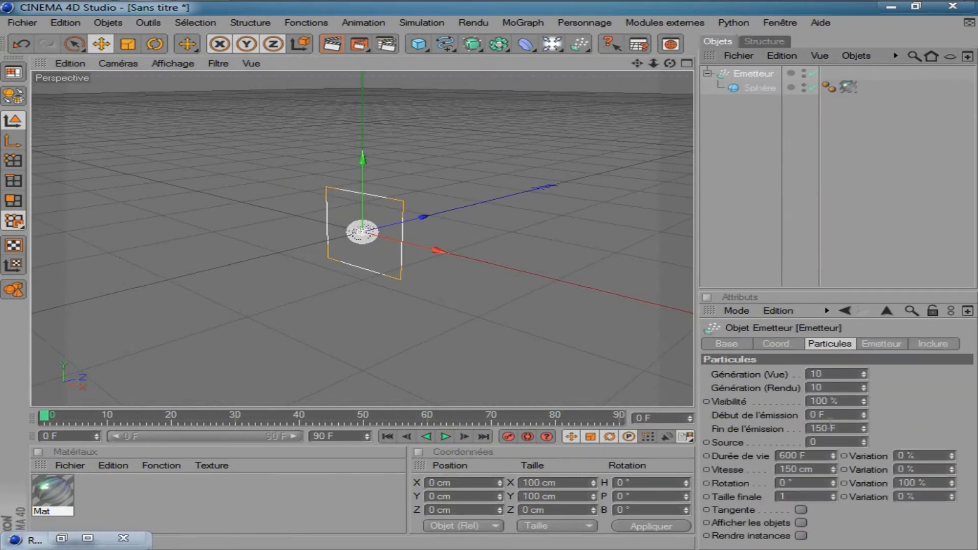
Enable Afficher les objets on the emitter and set both Génération (Vue) and Génération (Rendu) to 25.
{"action": "double_click", "coordinate": [754, 74]}
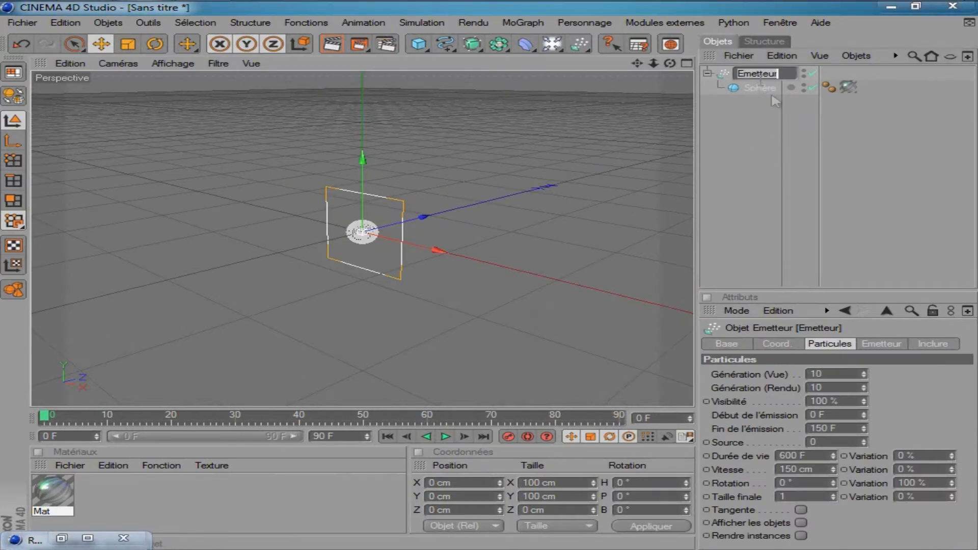
{"action": "left_click", "coordinate": [802, 522]}
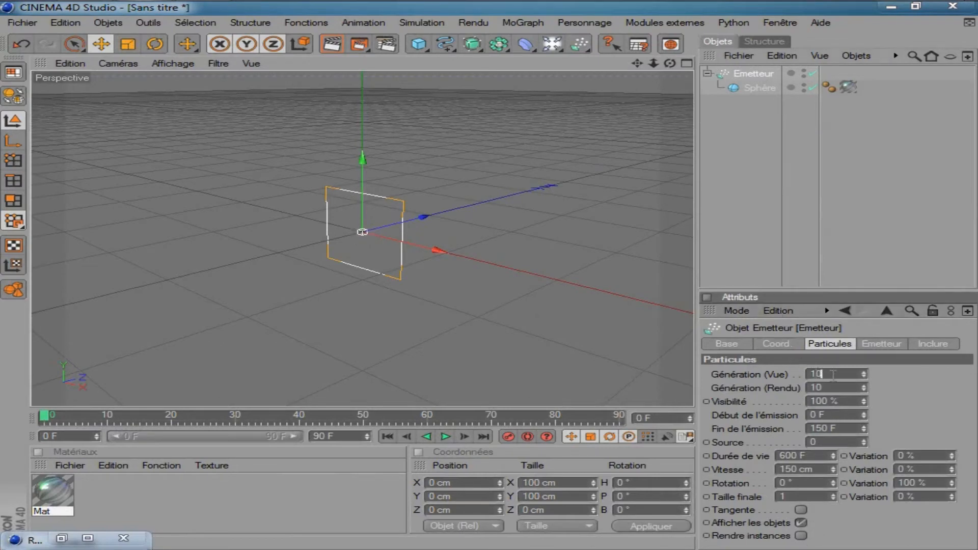
{"action": "left_click_drag", "start_coordinate": [833, 376], "coordinate": [640, 337]}
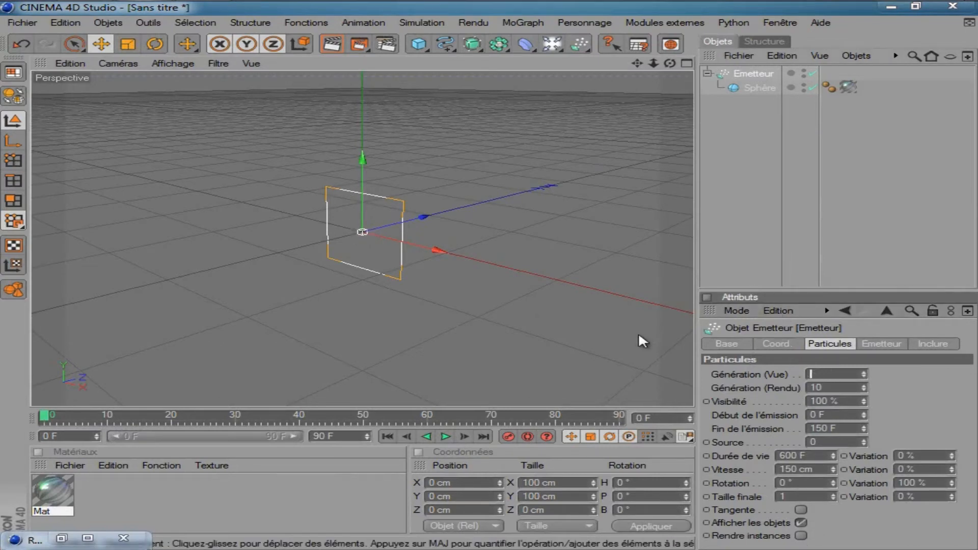
{"action": "left_click", "coordinate": [878, 266]}
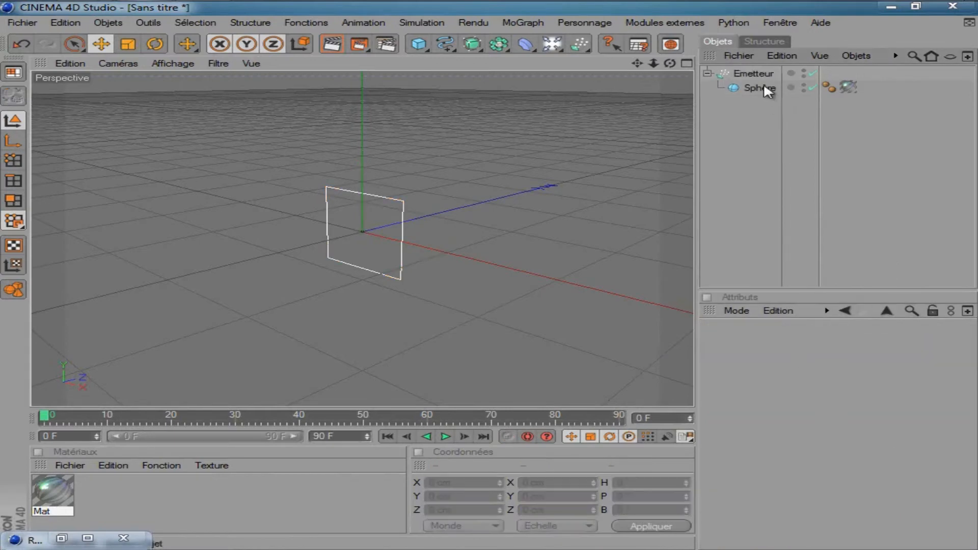
{"action": "left_click", "coordinate": [754, 74]}
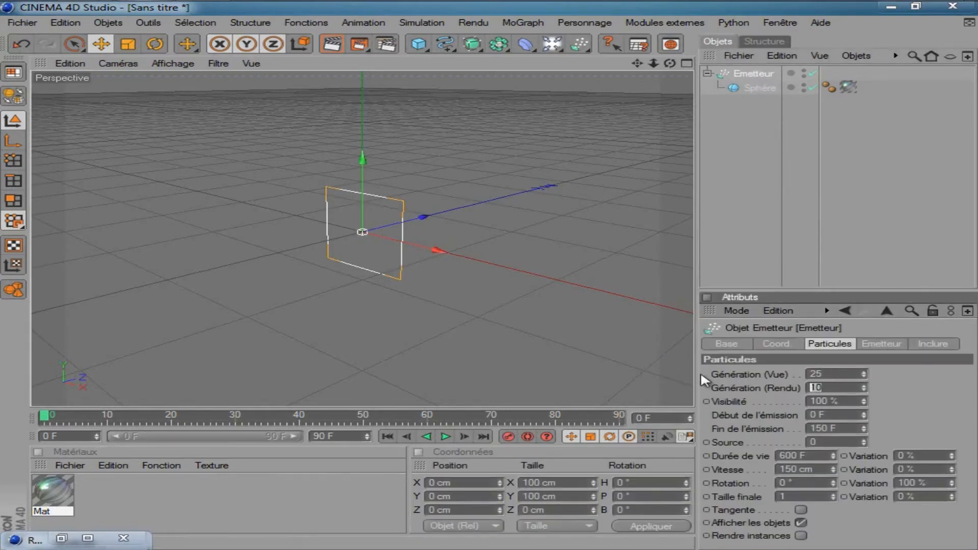
{"action": "left_click", "coordinate": [876, 246]}
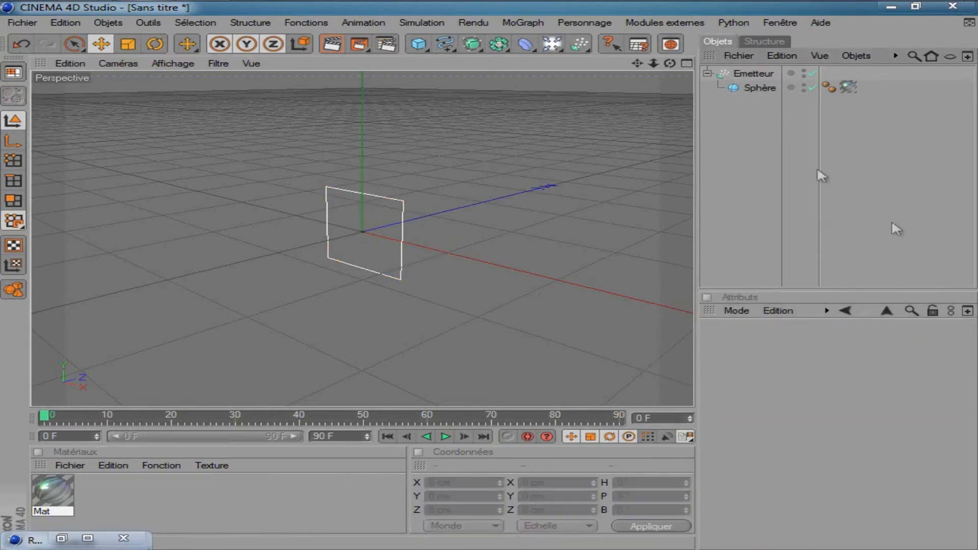
{"action": "left_click", "coordinate": [744, 75]}
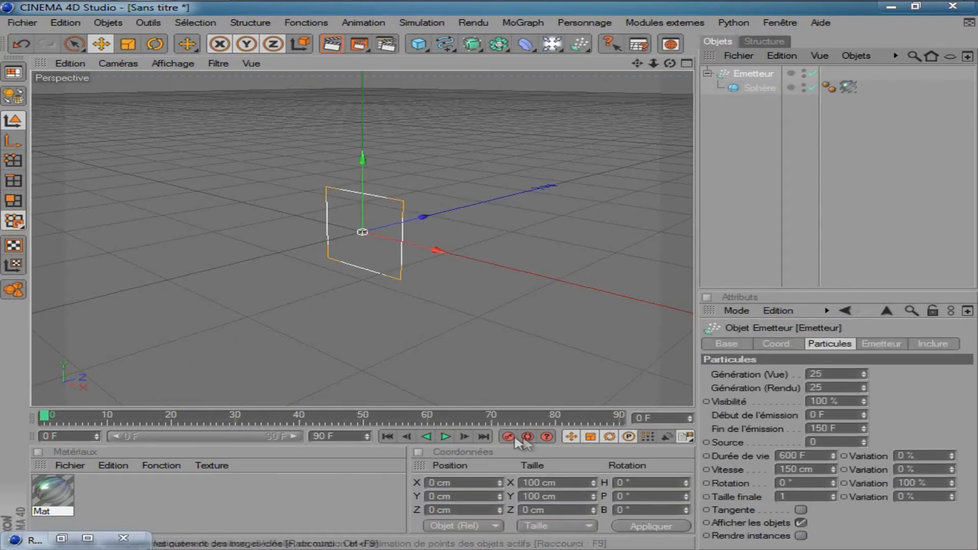
Play the particle animation, stop it at frame 69 and test-render the emitted bubbles in the view.
{"action": "left_click", "coordinate": [445, 438]}
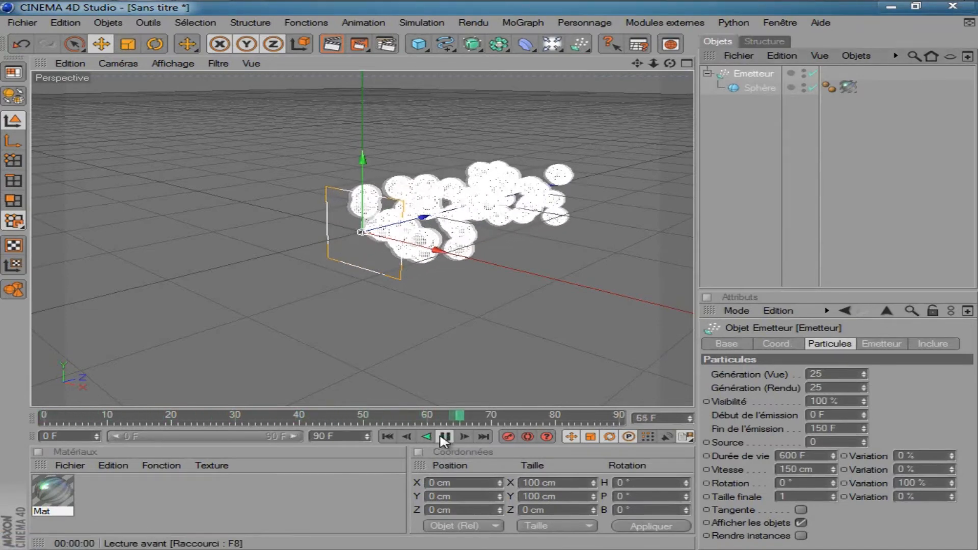
{"action": "left_click", "coordinate": [445, 438]}
{"action": "left_click_drag", "start_coordinate": [636, 62], "coordinate": [489, 275]}
{"action": "scroll", "coordinate": [559, 213], "scroll_direction": "up", "scroll_amount": 3}
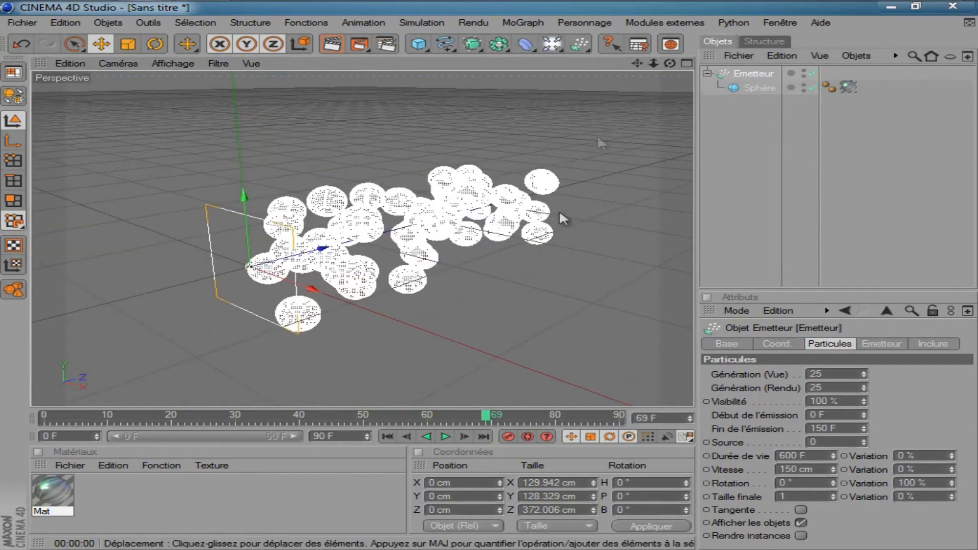
{"action": "scroll", "coordinate": [488, 276], "scroll_direction": "up", "scroll_amount": 3}
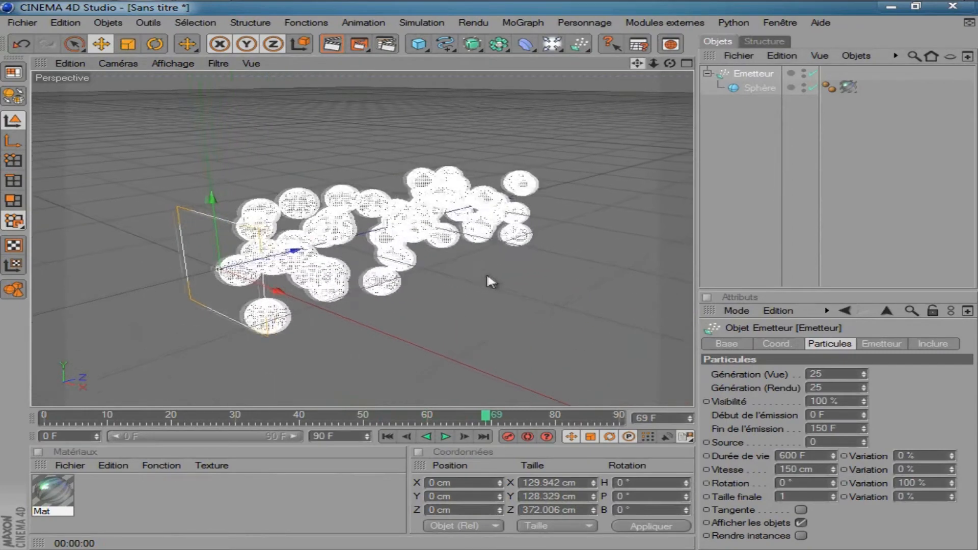
{"action": "left_click", "coordinate": [332, 44]}
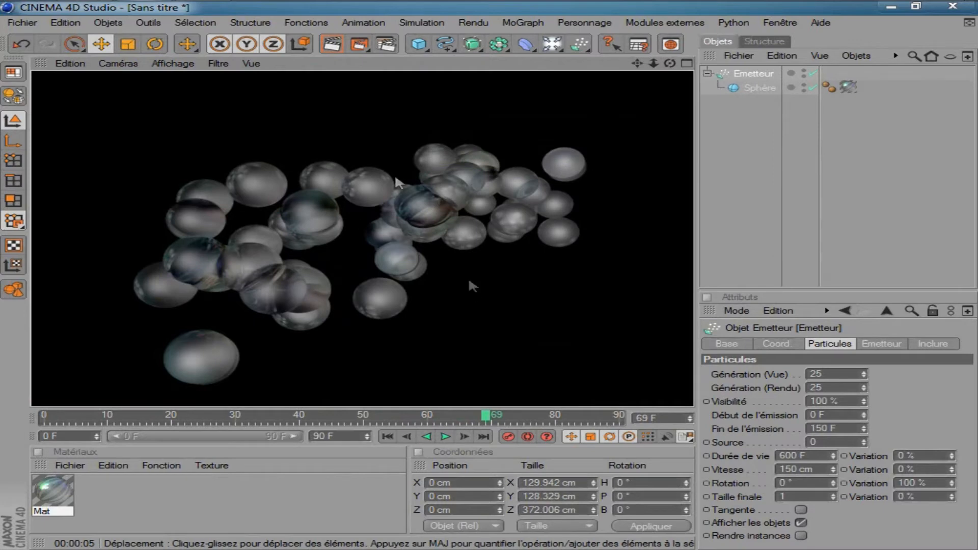
Turn Occlusion ambiante back on in the render settings and start another test render of the bubbles.
{"action": "scroll", "coordinate": [456, 199], "scroll_direction": "down", "scroll_amount": 3}
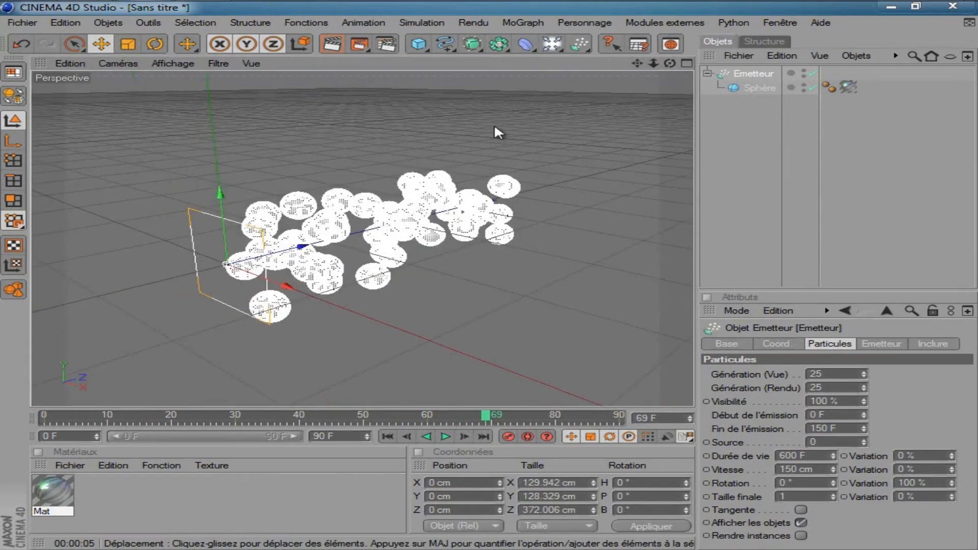
{"action": "left_click", "coordinate": [388, 45]}
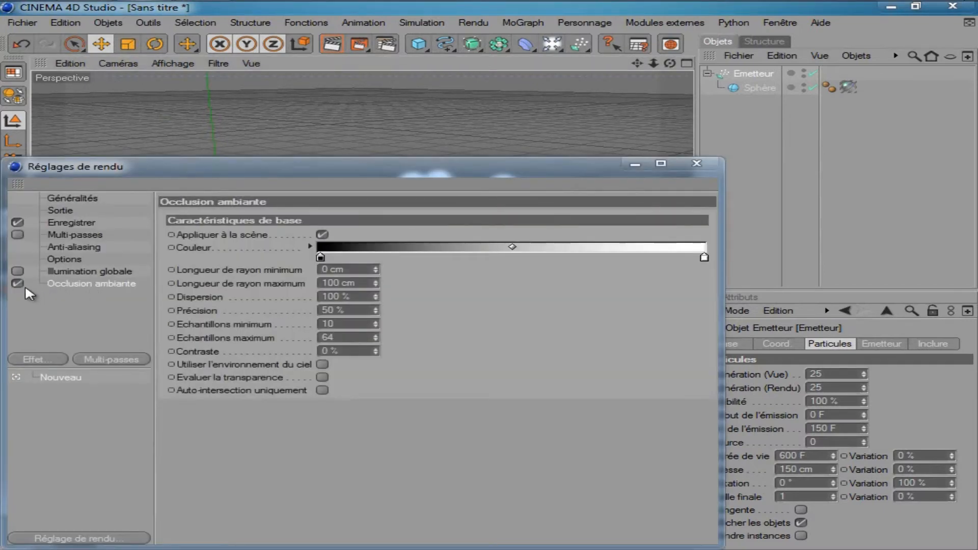
{"action": "left_click", "coordinate": [635, 164]}
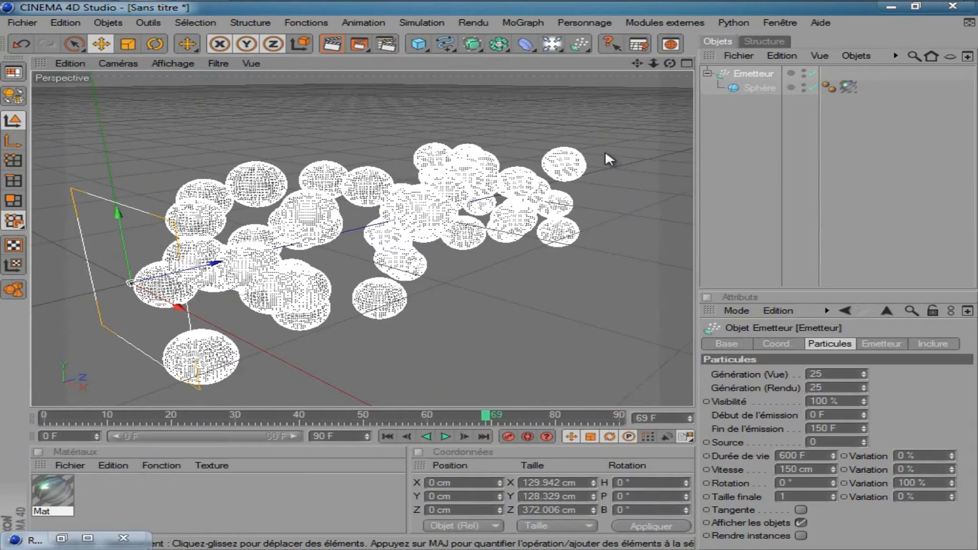
{"action": "left_click", "coordinate": [332, 44]}
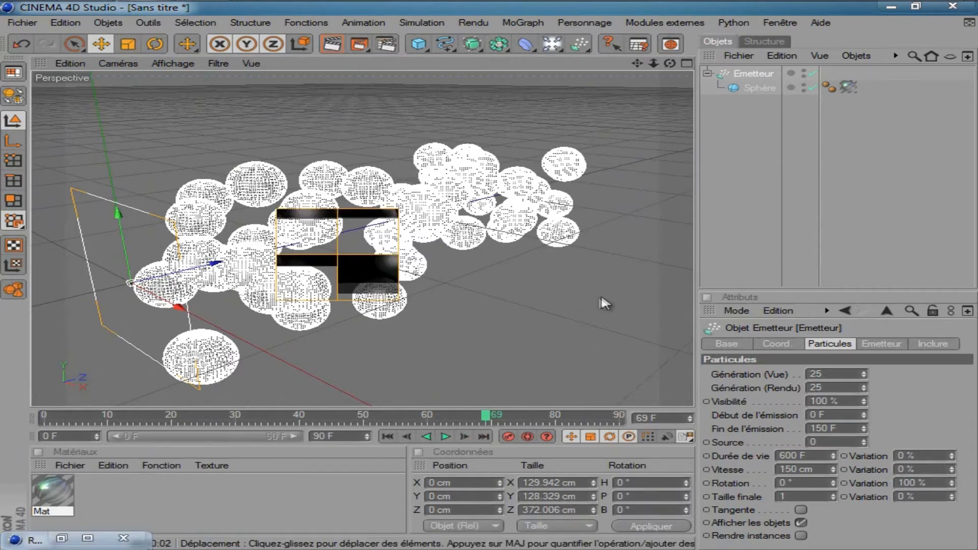
{"action": "left_click", "coordinate": [609, 257]}
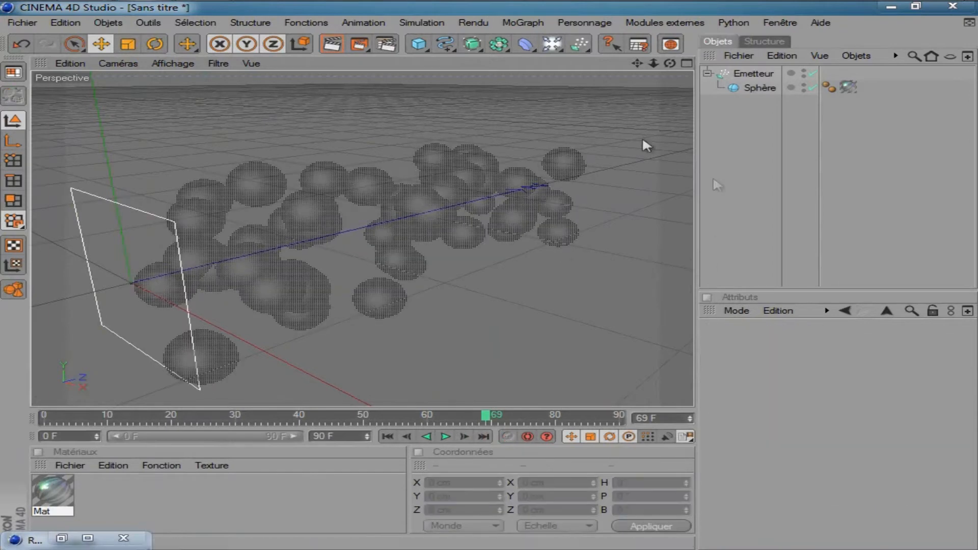
Load 4_Evening_Environment into the scene from the Visualize > Environments presets in the Médiathèque, and close the library.
{"action": "scroll", "coordinate": [484, 209], "scroll_direction": "down", "scroll_amount": 3}
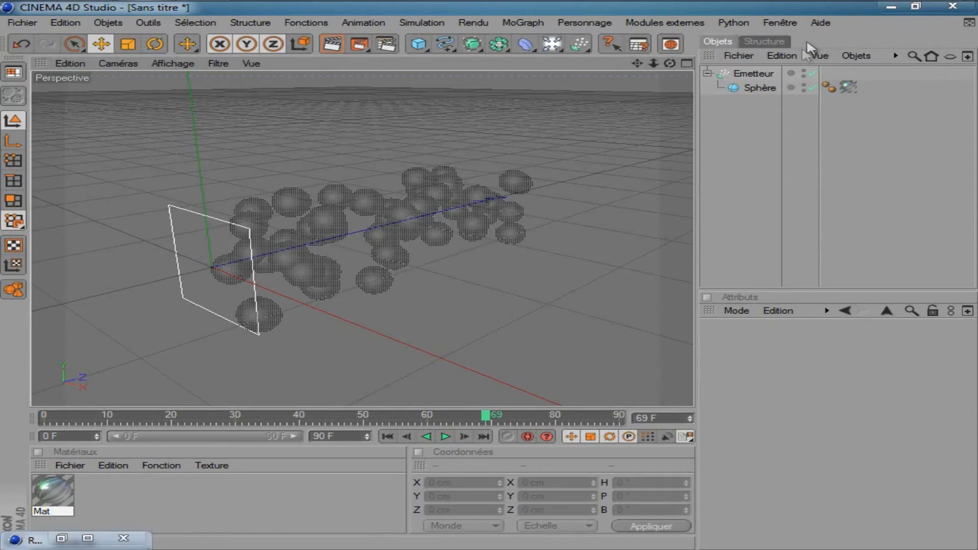
{"action": "left_click", "coordinate": [675, 50]}
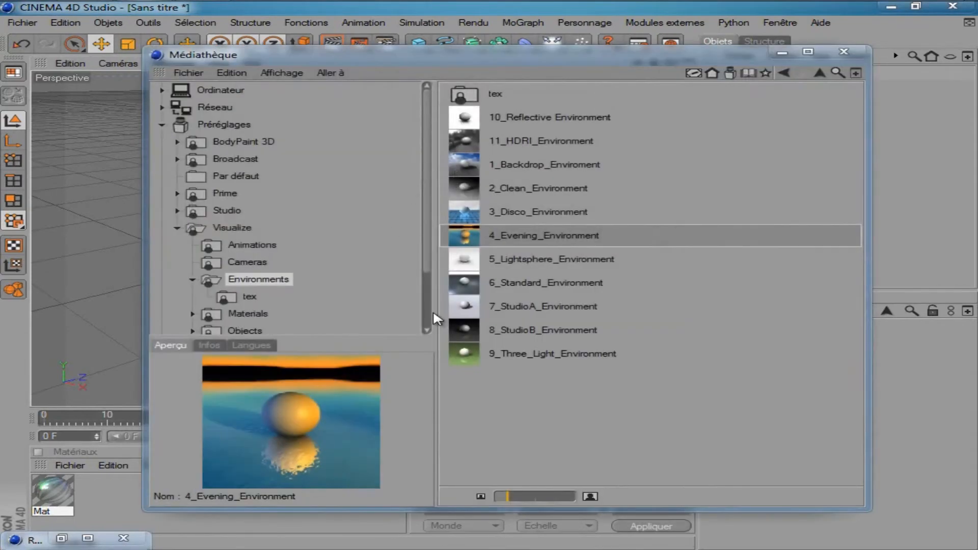
{"action": "left_click", "coordinate": [510, 240]}
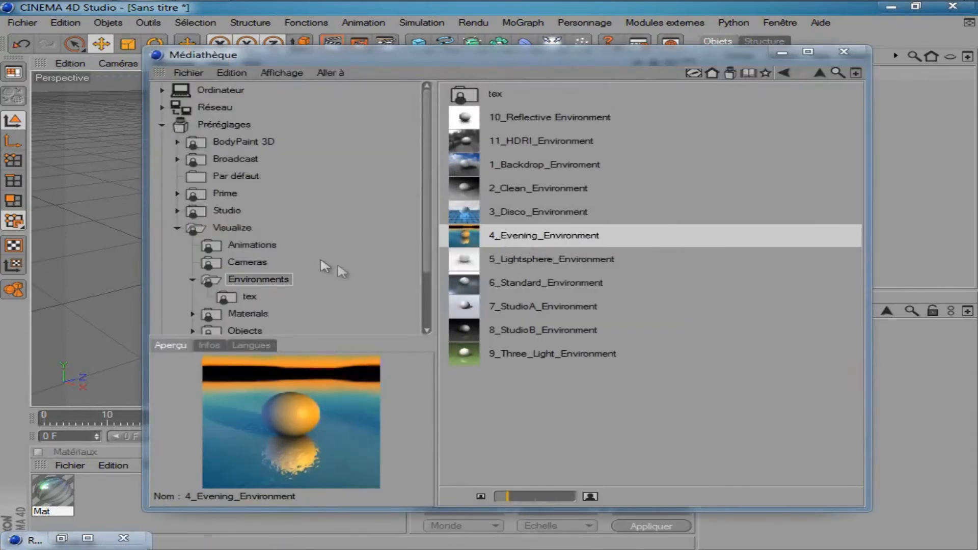
{"action": "left_click", "coordinate": [177, 123]}
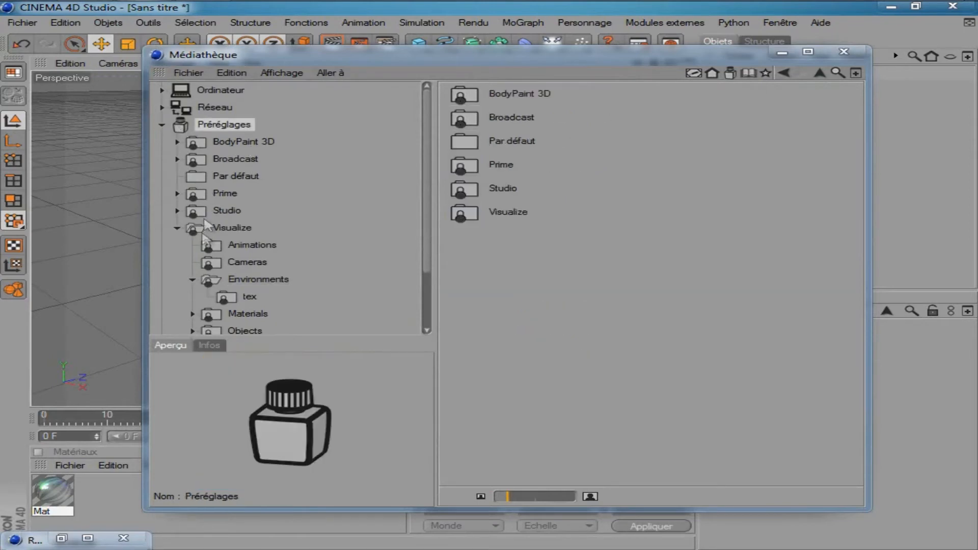
{"action": "left_click", "coordinate": [201, 234]}
{"action": "left_click", "coordinate": [233, 281]}
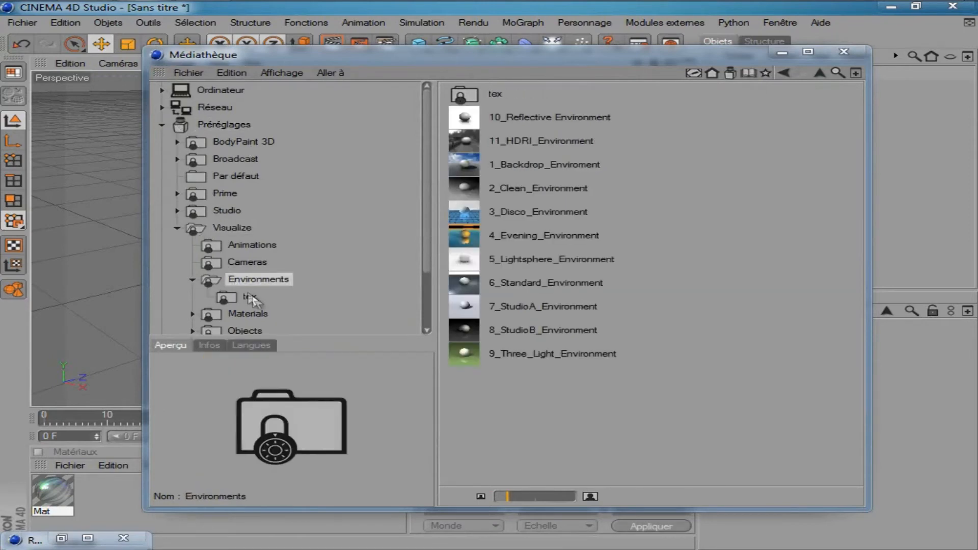
{"action": "scroll", "coordinate": [225, 322], "scroll_direction": "down", "scroll_amount": 3}
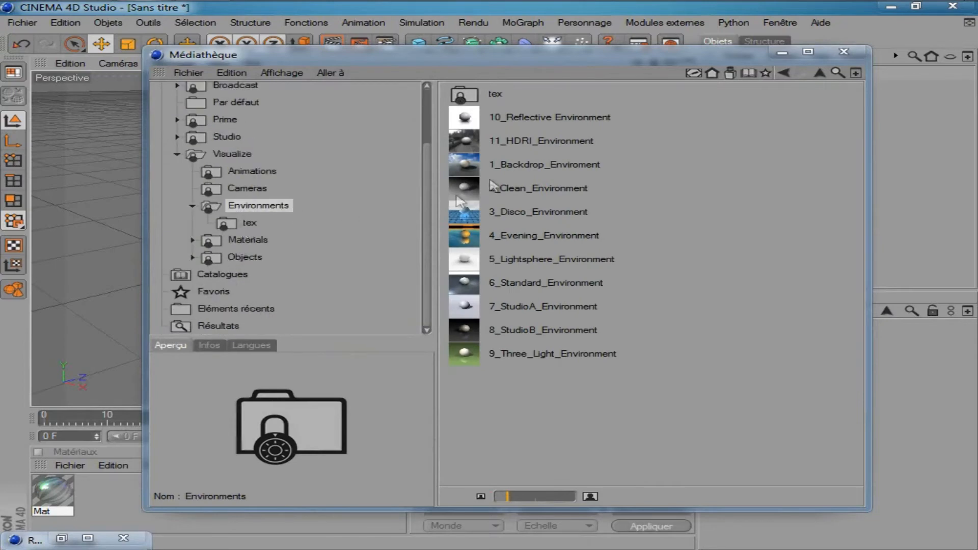
{"action": "left_click", "coordinate": [514, 236]}
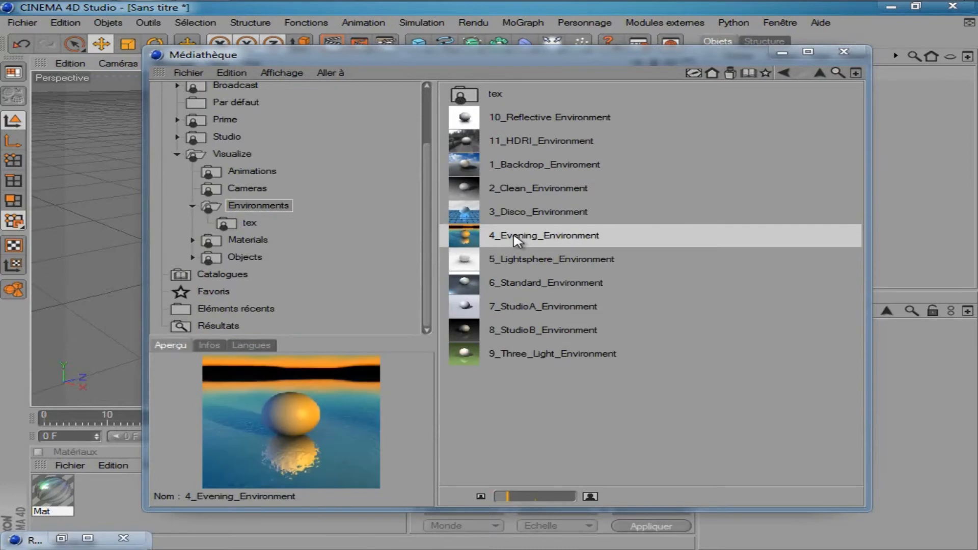
{"action": "double_click", "coordinate": [518, 240]}
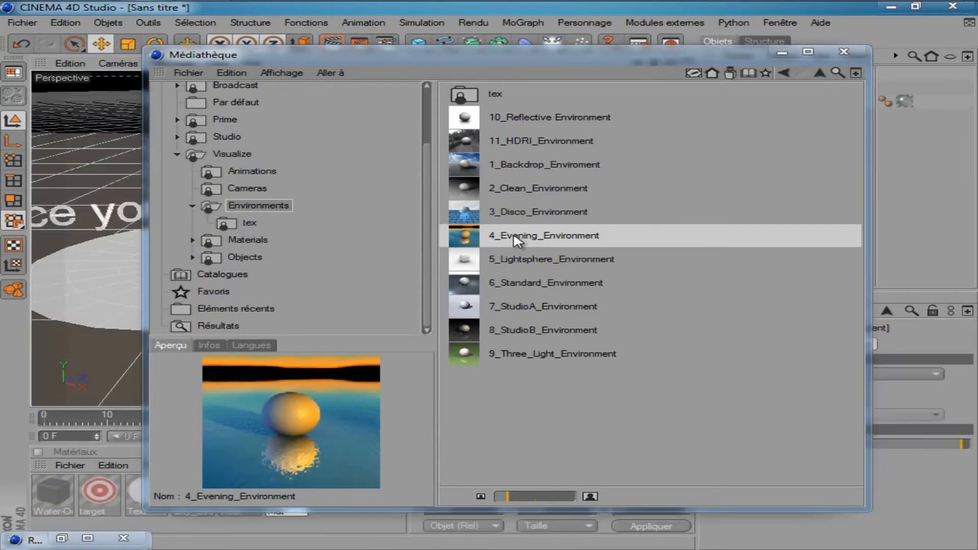
{"action": "left_click", "coordinate": [844, 52]}
Delete the environment's red-and-white target disc together with its placeholder text.
{"action": "left_click", "coordinate": [131, 279]}
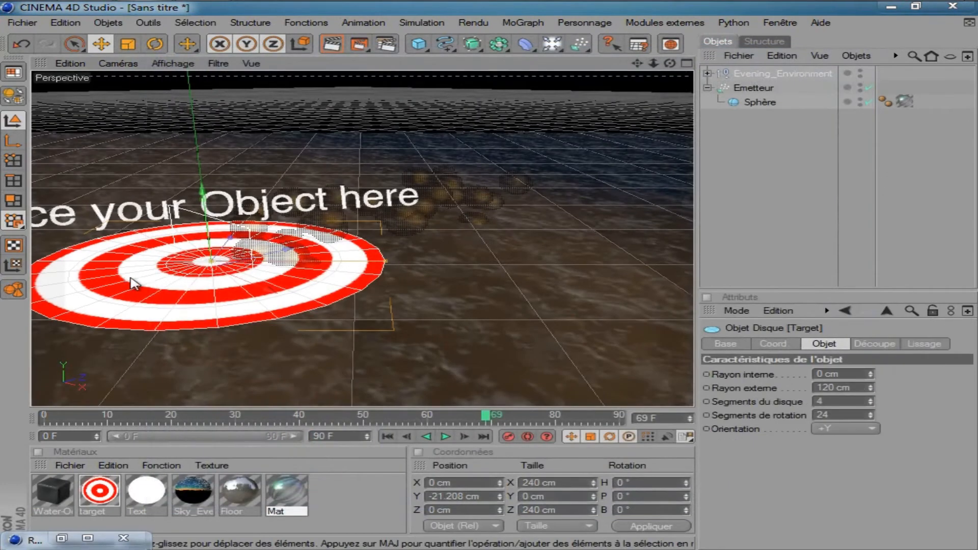
{"action": "key", "text": "Delete"}
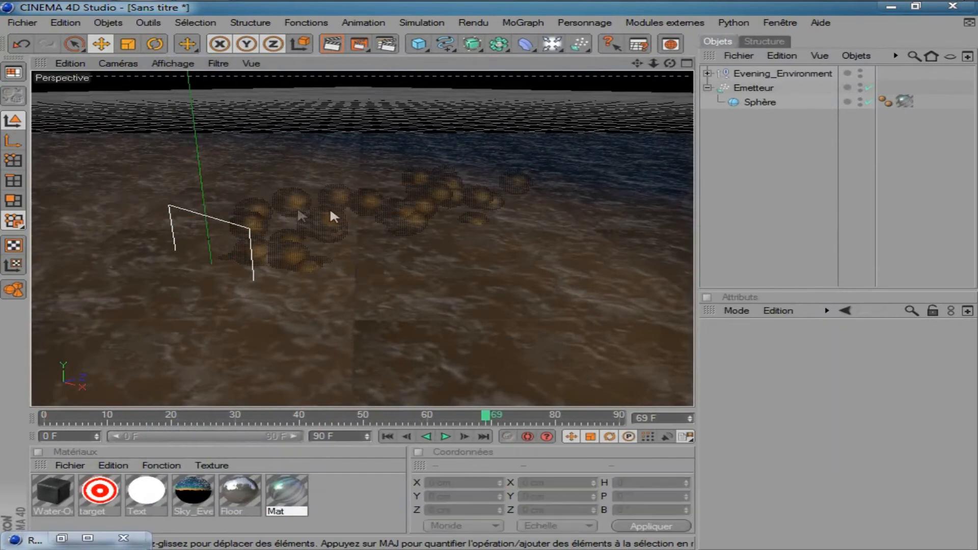
Move the emitter above the water to about X 93 cm, Y 72 cm, Z -104 cm.
{"action": "left_click", "coordinate": [748, 88]}
{"action": "left_click_drag", "start_coordinate": [205, 199], "coordinate": [194, 119]}
{"action": "left_click_drag", "start_coordinate": [289, 182], "coordinate": [491, 277]}
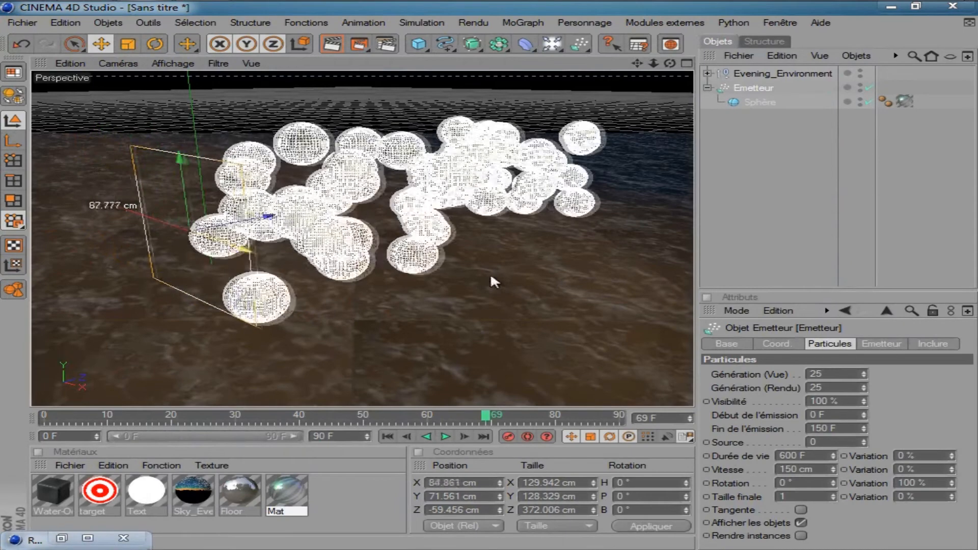
{"action": "left_click_drag", "start_coordinate": [269, 226], "coordinate": [490, 277]}
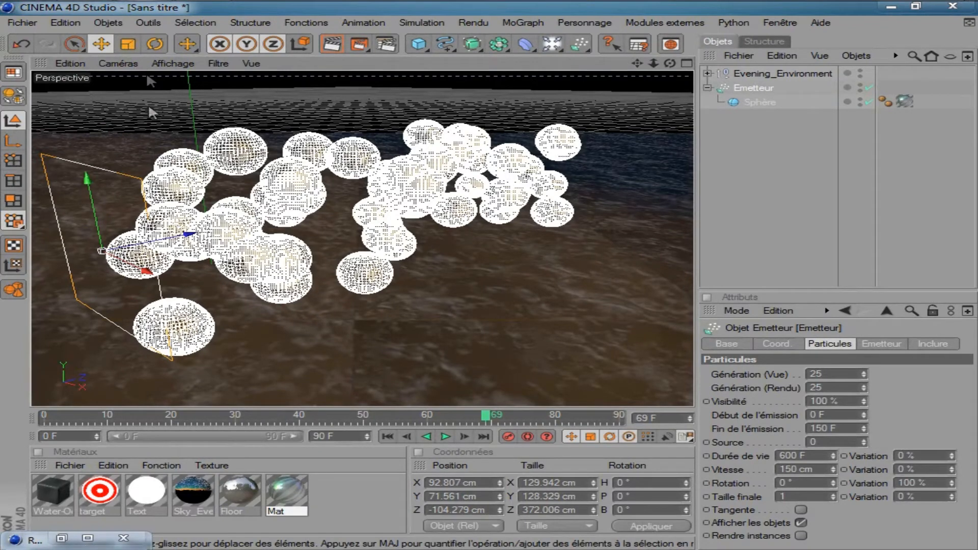
Add a physical sky object (Objet Ciel) to the scene and check its sun and shadow settings.
{"action": "left_click", "coordinate": [104, 23]}
{"action": "mouse_move", "coordinate": [177, 195]}
{"action": "left_click", "coordinate": [242, 197]}
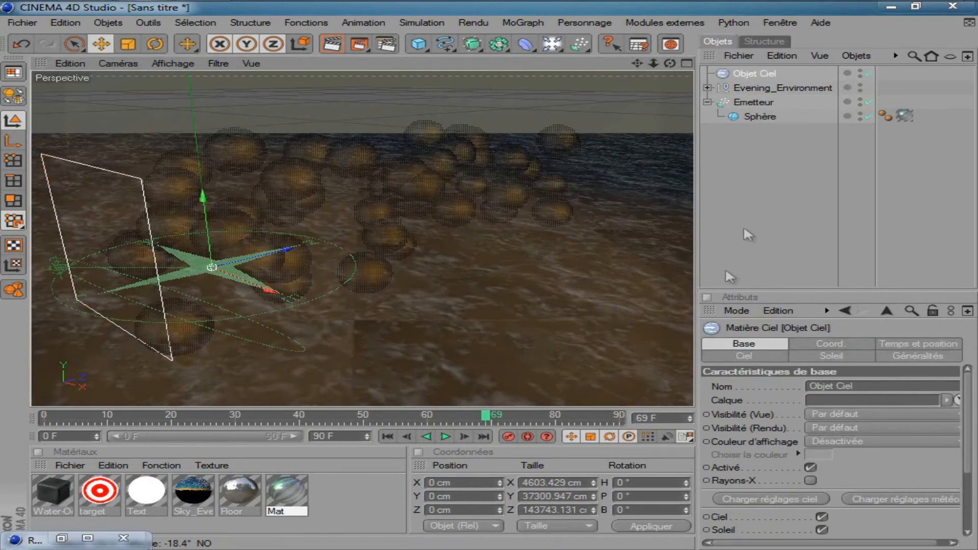
{"action": "left_click", "coordinate": [817, 340]}
{"action": "left_click", "coordinate": [836, 358]}
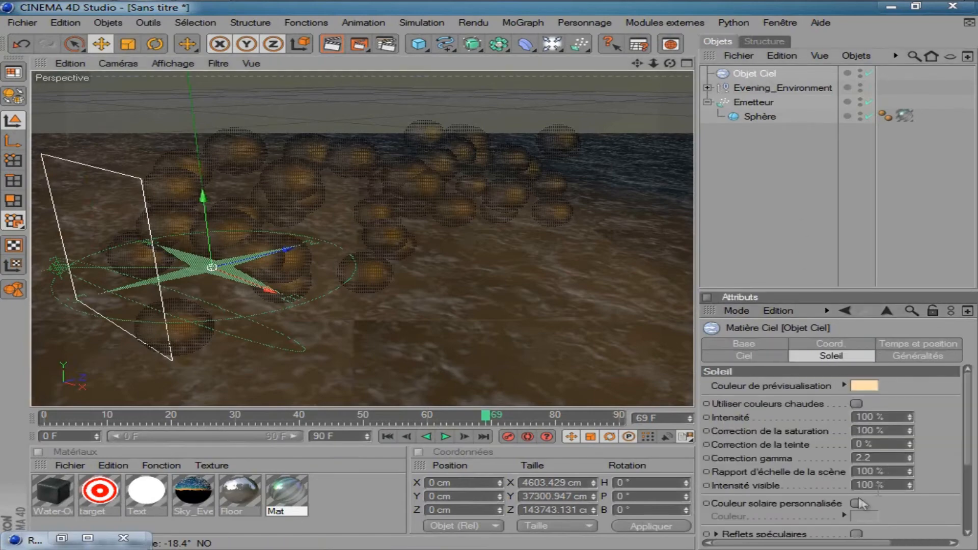
{"action": "scroll", "coordinate": [968, 456], "scroll_direction": "down", "scroll_amount": 3}
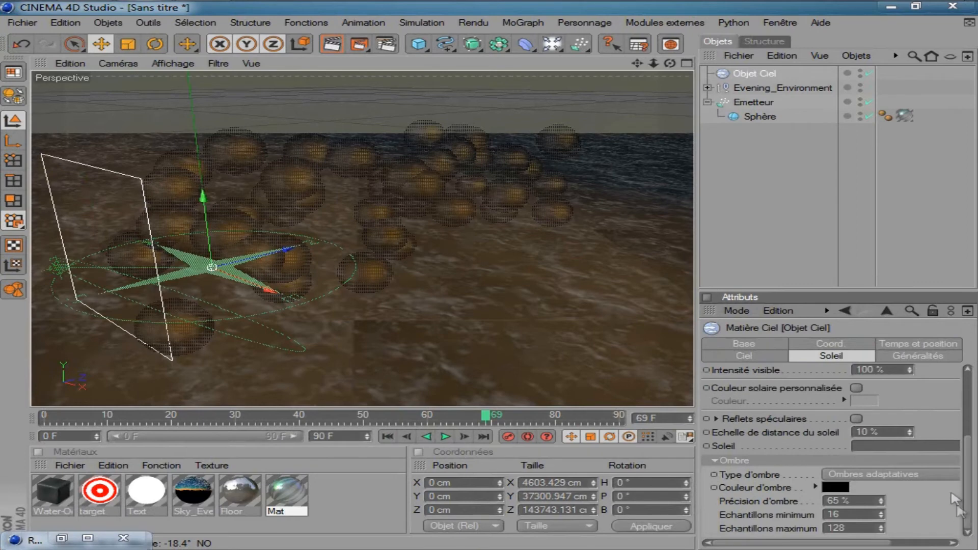
Set the sky object's time to 14:00 and its month to Juillet, keeping day 9 of 2012.
{"action": "left_click", "coordinate": [907, 356]}
{"action": "left_click", "coordinate": [908, 347]}
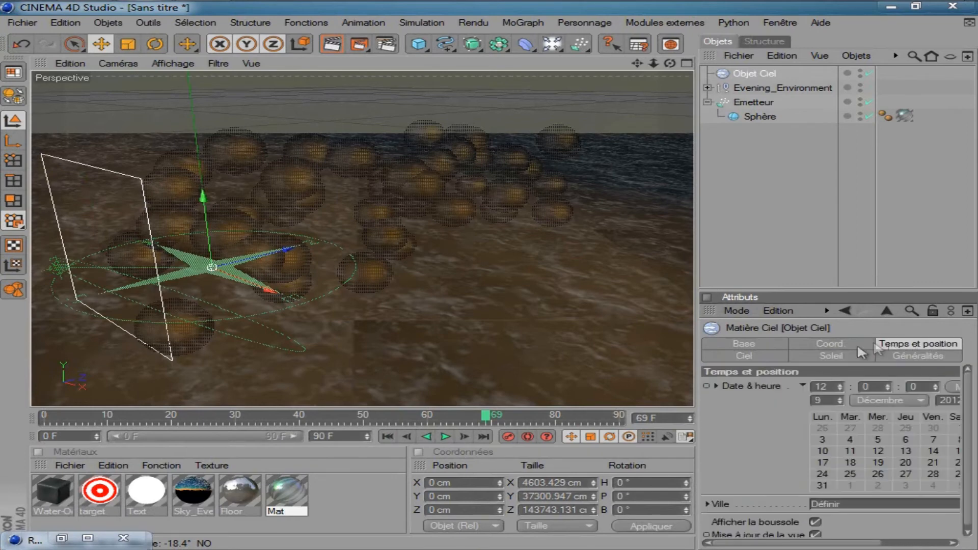
{"action": "left_click_drag", "start_coordinate": [844, 541], "coordinate": [860, 539]}
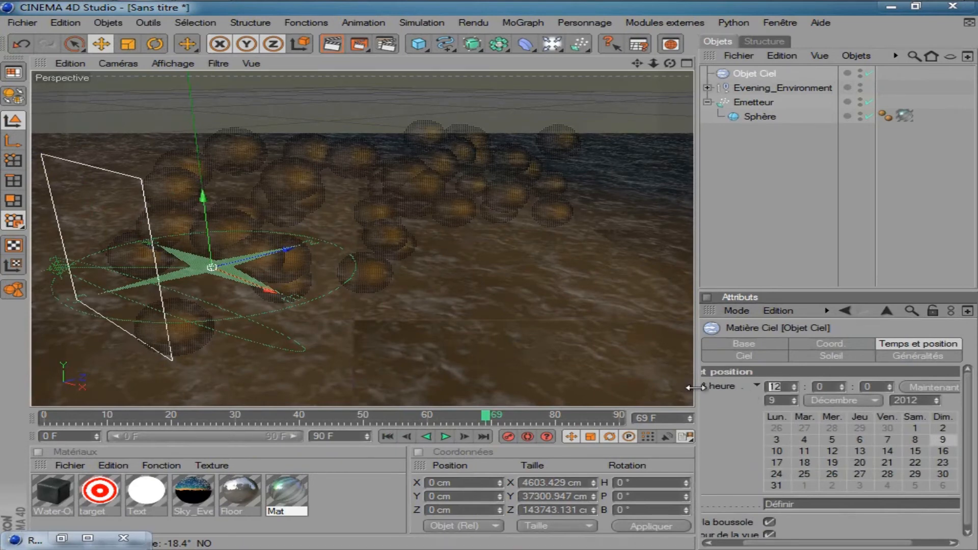
{"action": "left_click", "coordinate": [828, 400]}
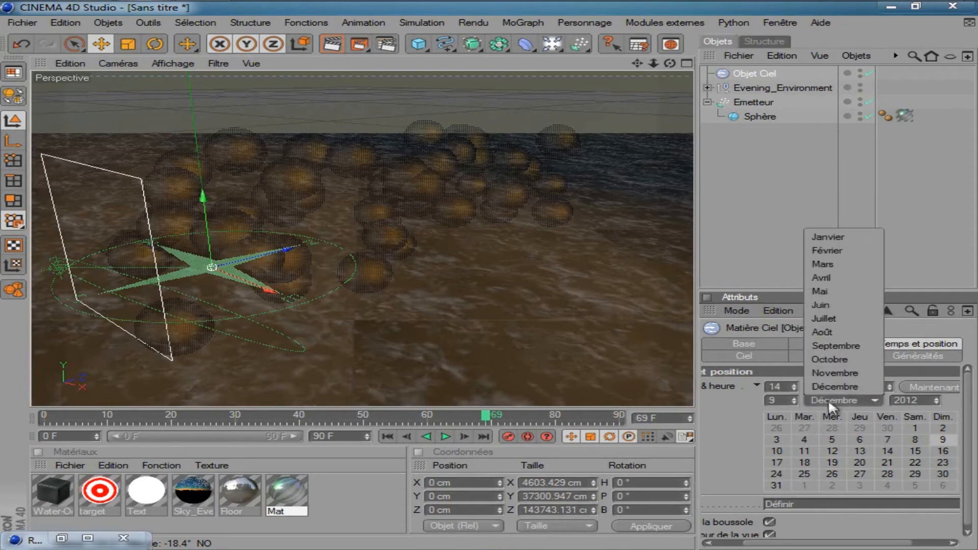
{"action": "left_click", "coordinate": [851, 320]}
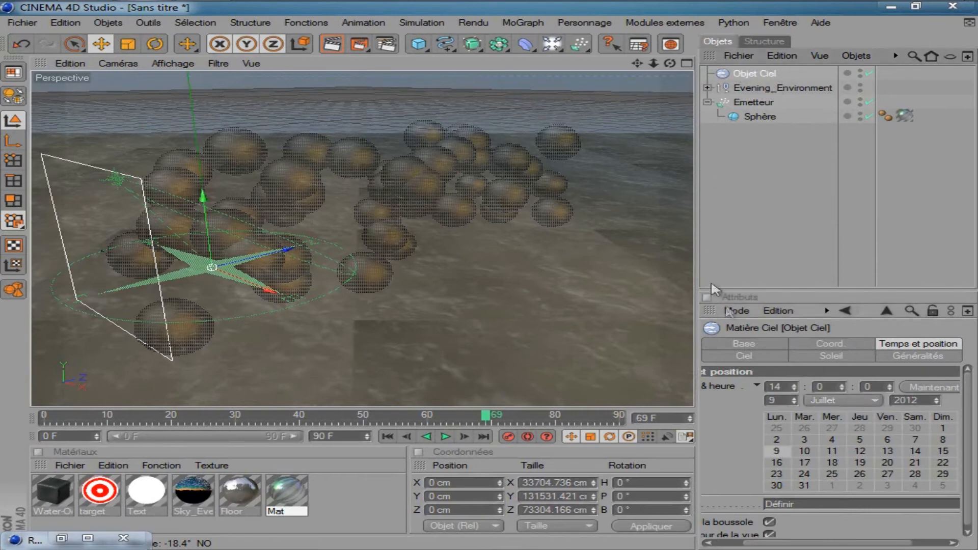
{"action": "left_click", "coordinate": [800, 137]}
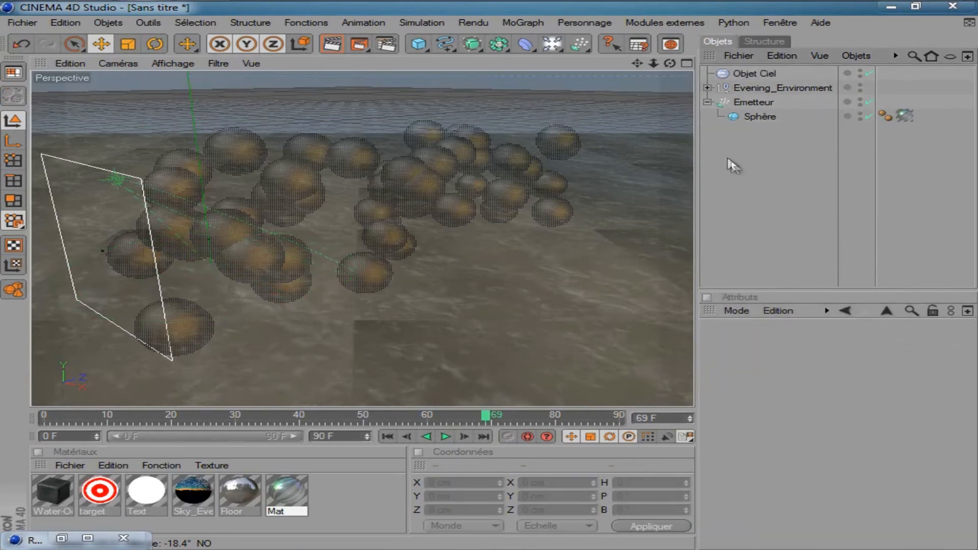
Delete the unused target and Text materials from the scene.
{"action": "left_click", "coordinate": [119, 492]}
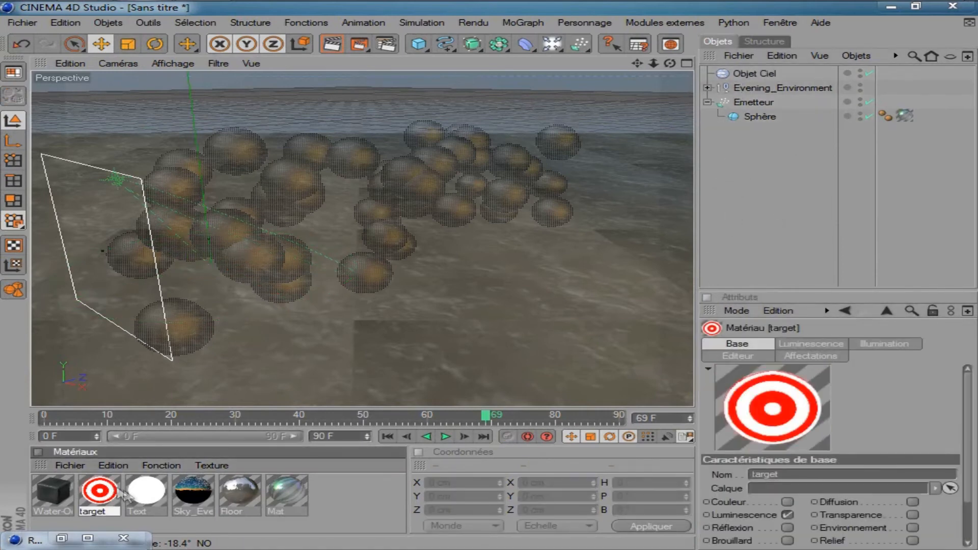
{"action": "key", "text": "Delete"}
{"action": "left_click", "coordinate": [99, 492]}
{"action": "key", "text": "Delete"}
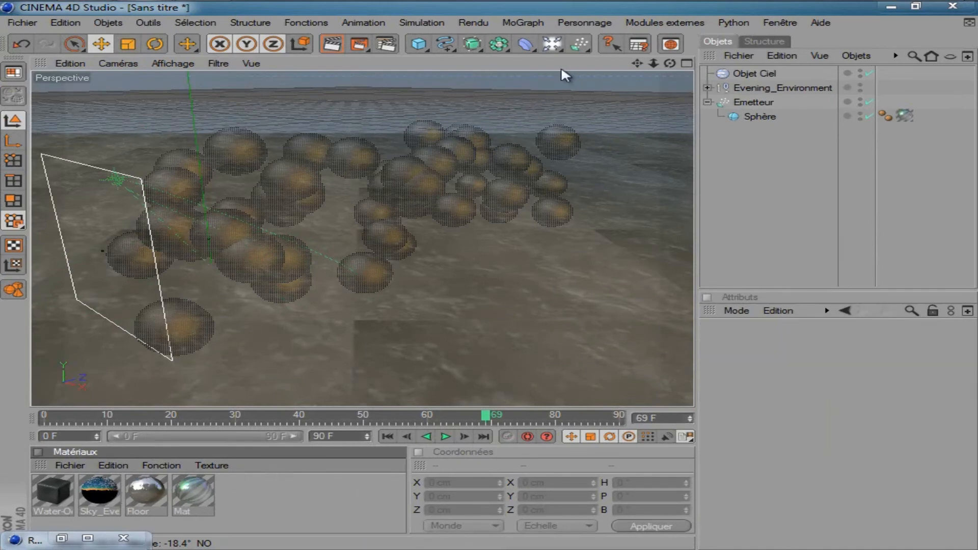
{"action": "left_click", "coordinate": [553, 45]}
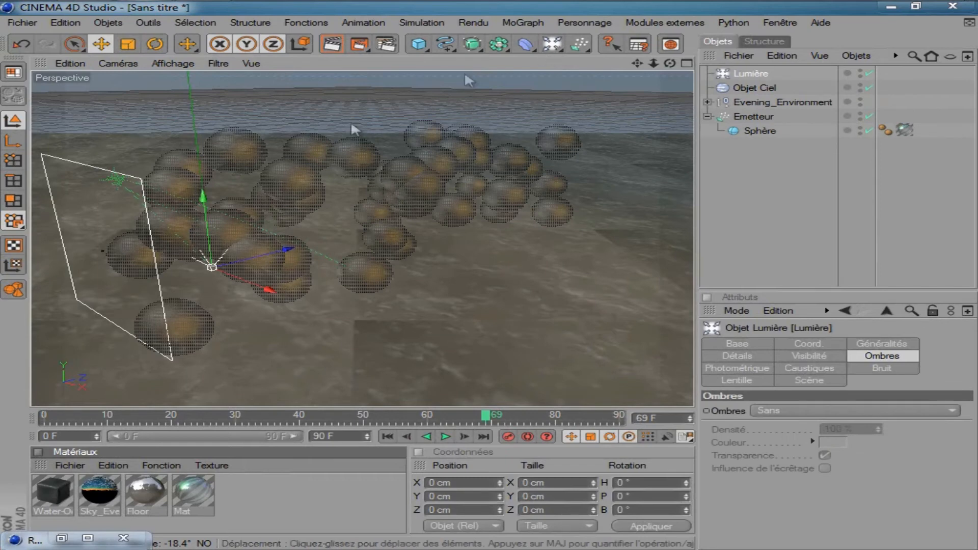
{"action": "left_click_drag", "start_coordinate": [262, 260], "coordinate": [494, 281]}
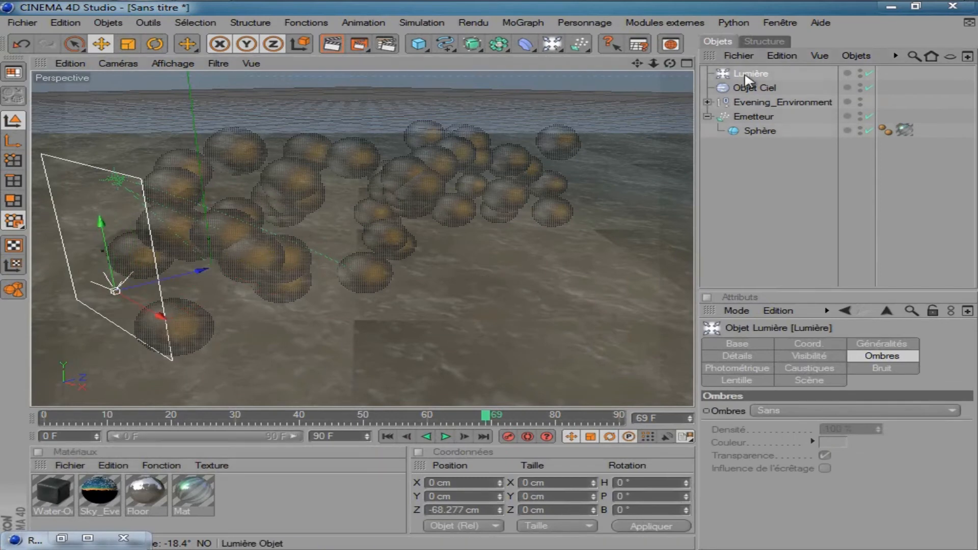
{"action": "key", "text": "Delete"}
Review the sky object's sun settings and its shadow type options, keeping Ombres adaptatives.
{"action": "left_click", "coordinate": [754, 74]}
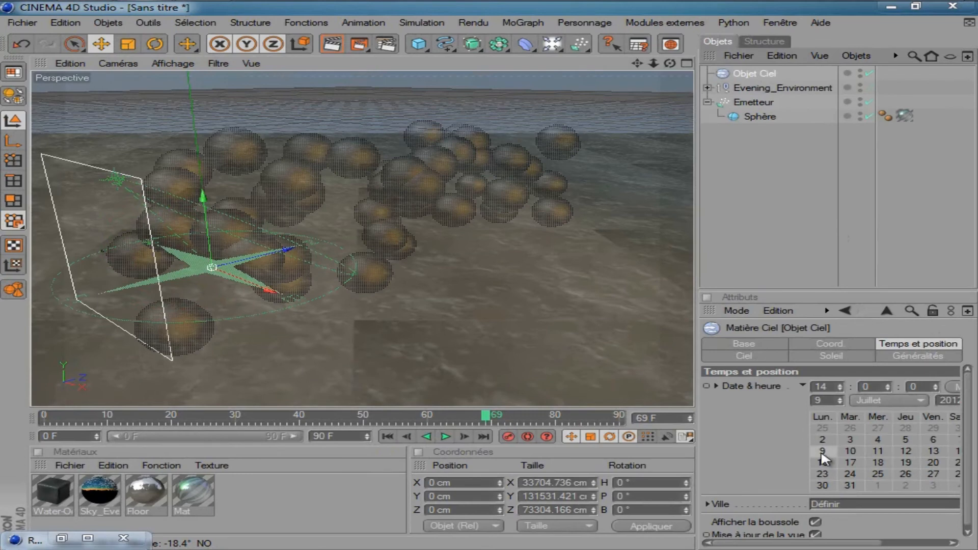
{"action": "left_click", "coordinate": [831, 356]}
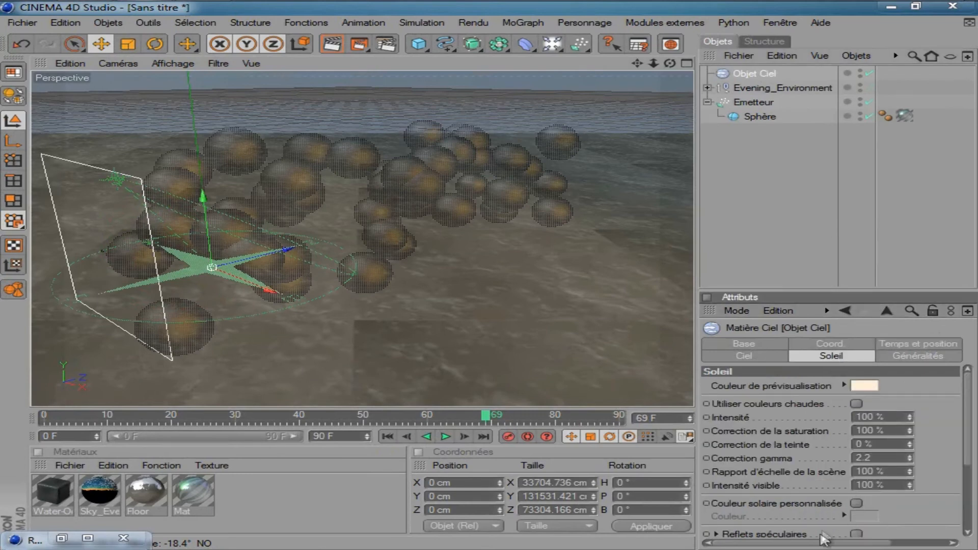
{"action": "left_click_drag", "start_coordinate": [828, 543], "coordinate": [866, 544]}
{"action": "scroll", "coordinate": [913, 484], "scroll_direction": "down", "scroll_amount": 5}
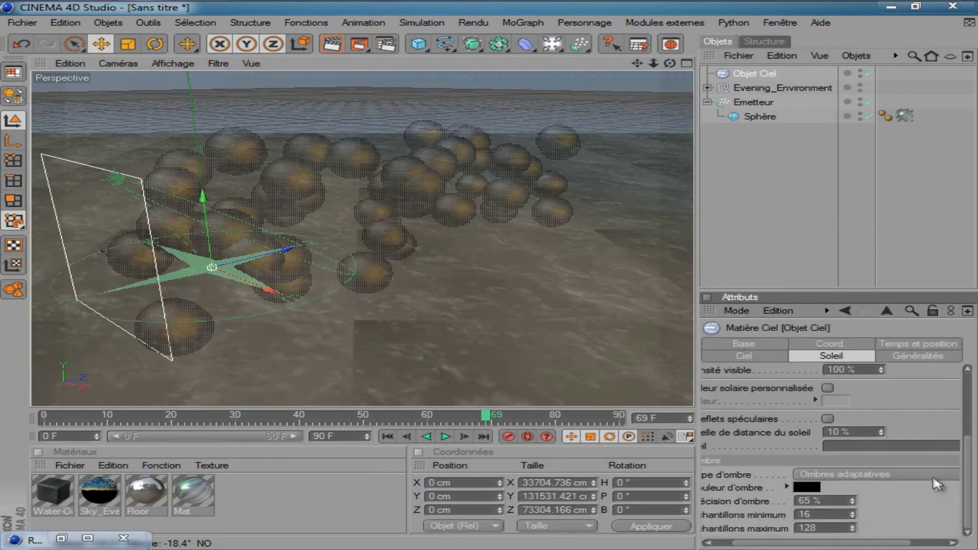
{"action": "left_click", "coordinate": [887, 476]}
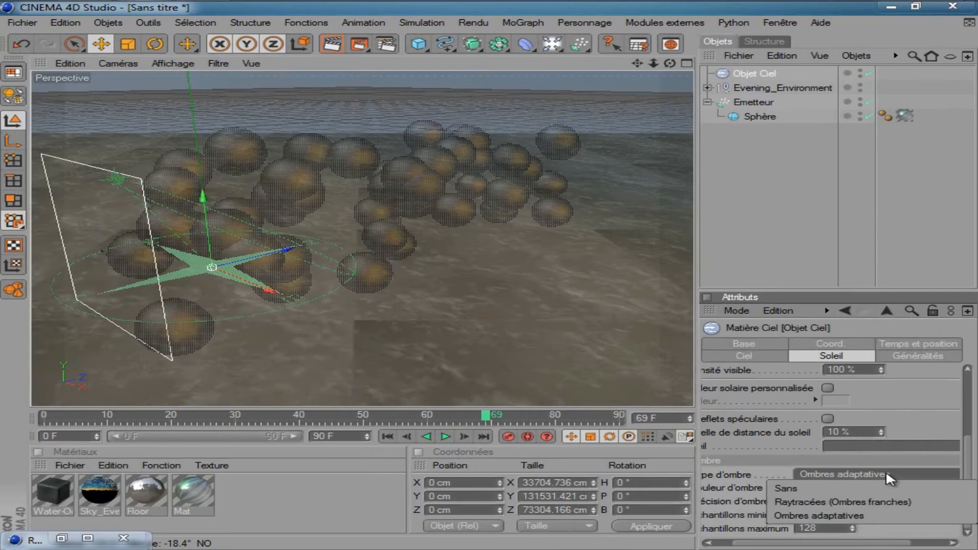
{"action": "left_click", "coordinate": [920, 519]}
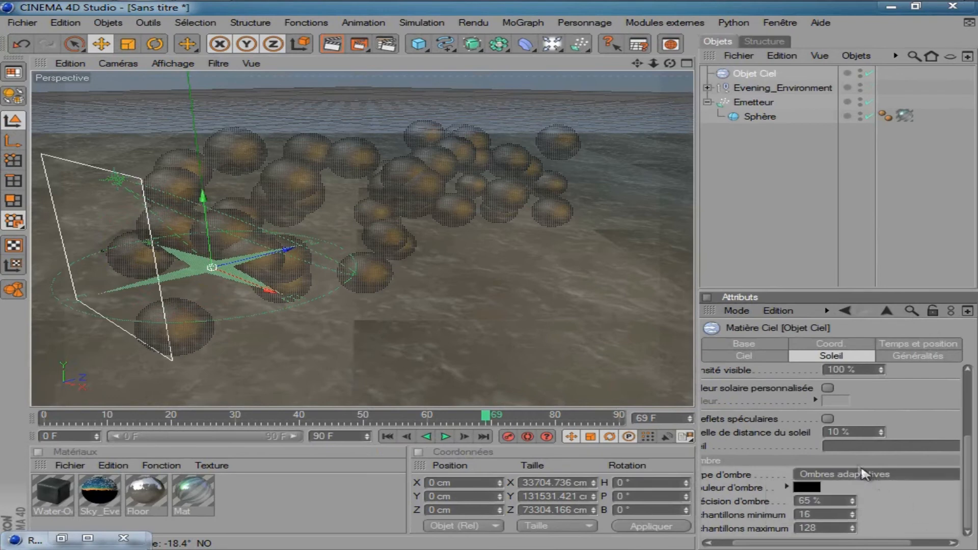
{"action": "left_click_drag", "start_coordinate": [969, 473], "coordinate": [947, 404]}
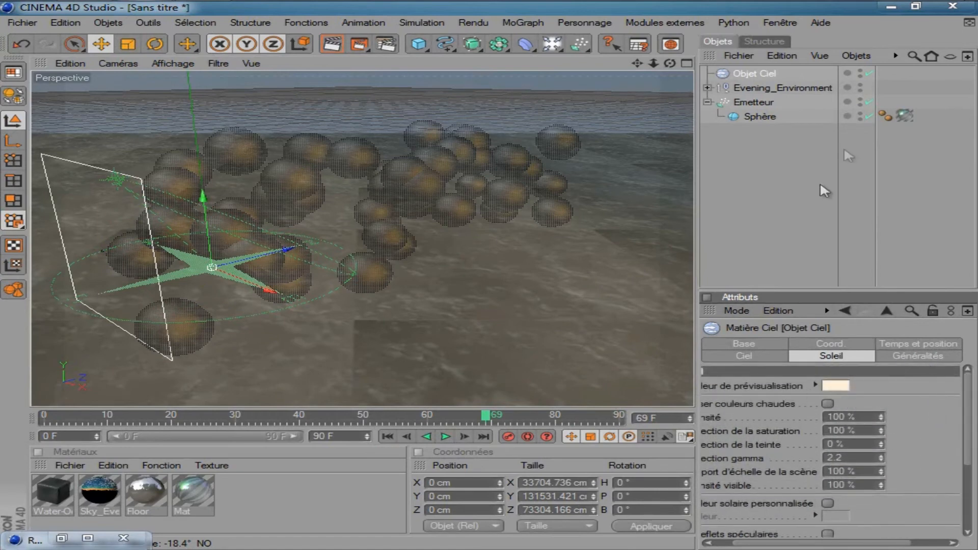
Add a light beside the emitter at about Y 59 cm, Z -67 cm and enable its shadows.
{"action": "left_click", "coordinate": [552, 44]}
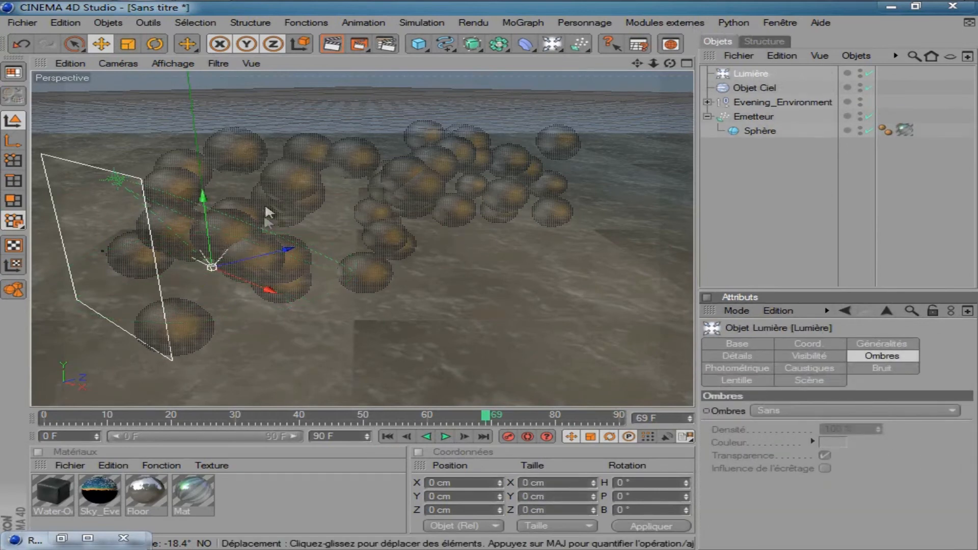
{"action": "left_click_drag", "start_coordinate": [275, 251], "coordinate": [87, 148]}
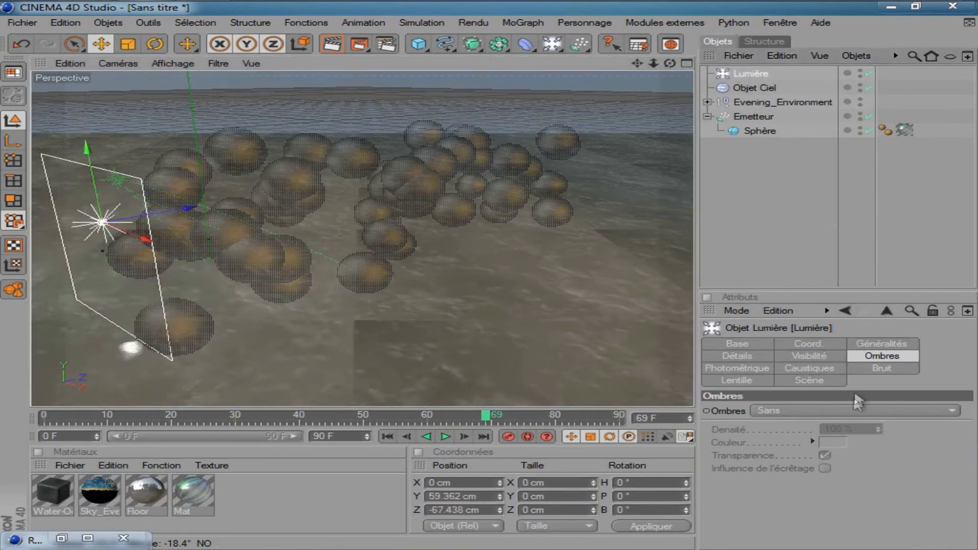
{"action": "left_click", "coordinate": [860, 410]}
{"action": "left_click", "coordinate": [846, 437]}
{"action": "left_click", "coordinate": [866, 216]}
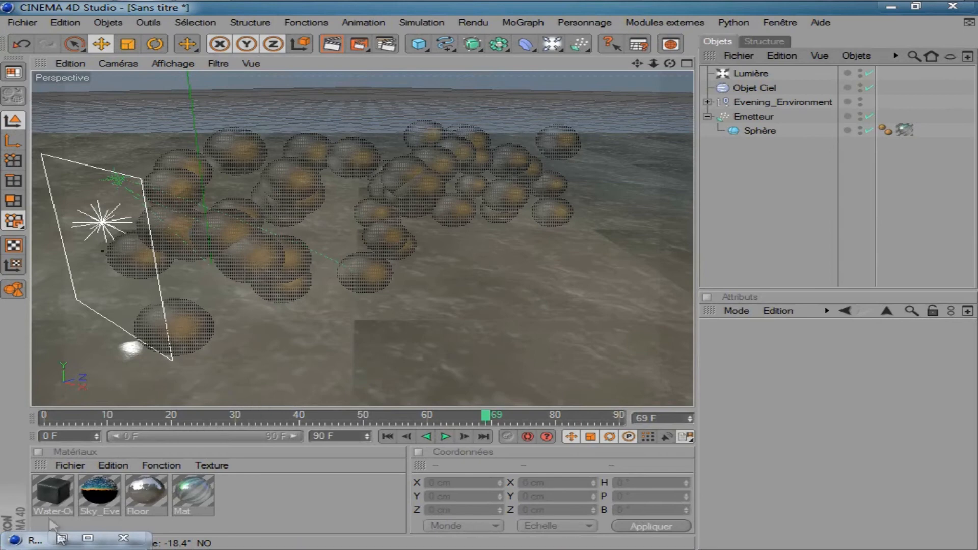
Close the minimised render window and nest the Emetteur inside a new Metaball at the head of the object hierarchy.
{"action": "left_click_drag", "start_coordinate": [36, 543], "coordinate": [83, 517]}
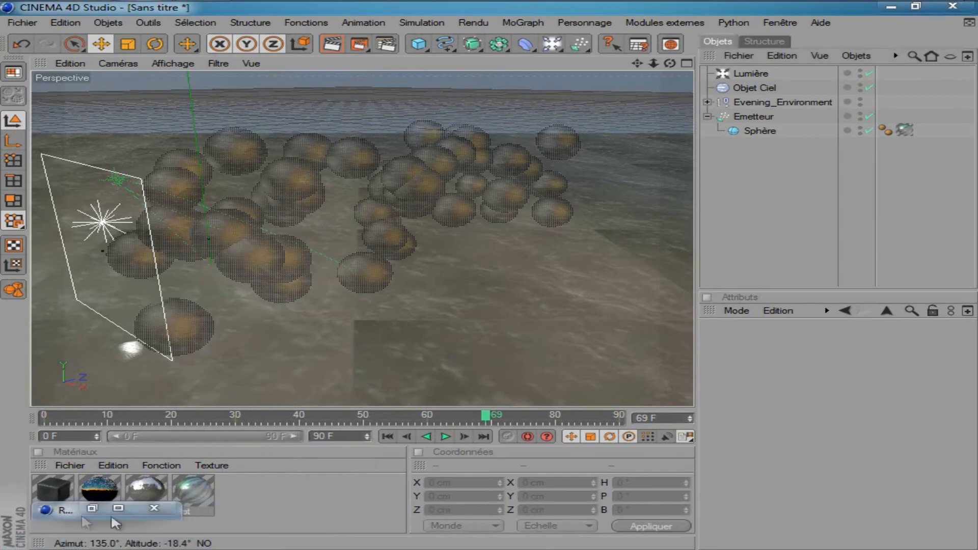
{"action": "left_click", "coordinate": [155, 509]}
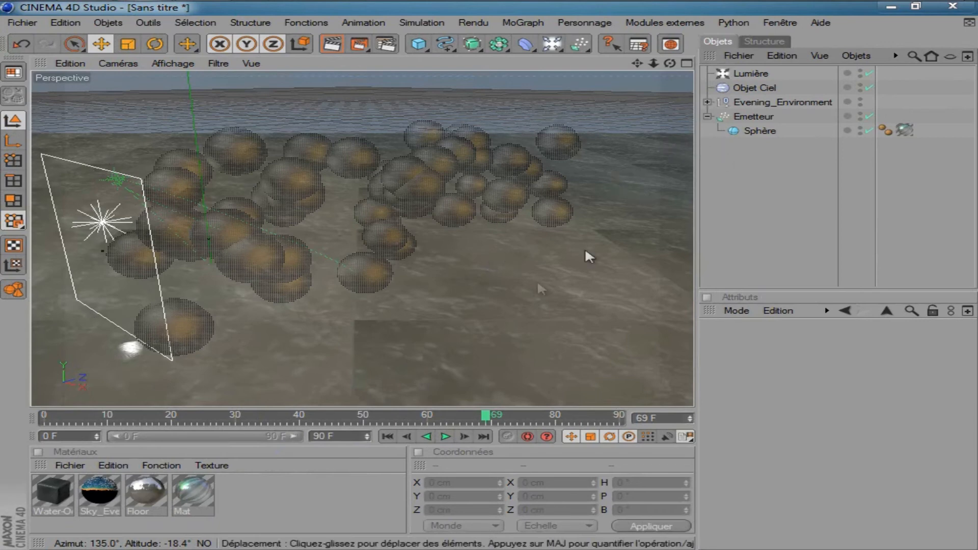
{"action": "left_click", "coordinate": [707, 116]}
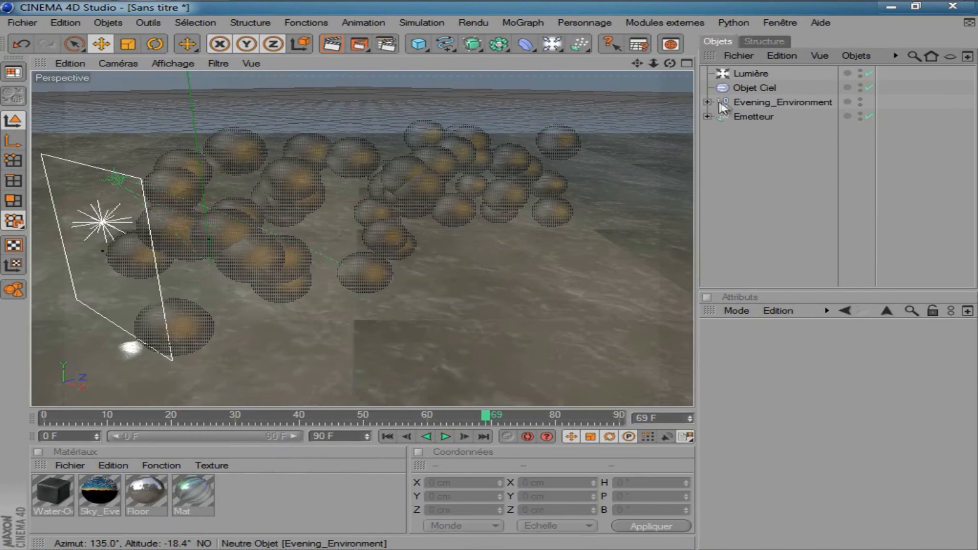
{"action": "left_click_drag", "start_coordinate": [744, 118], "coordinate": [748, 70]}
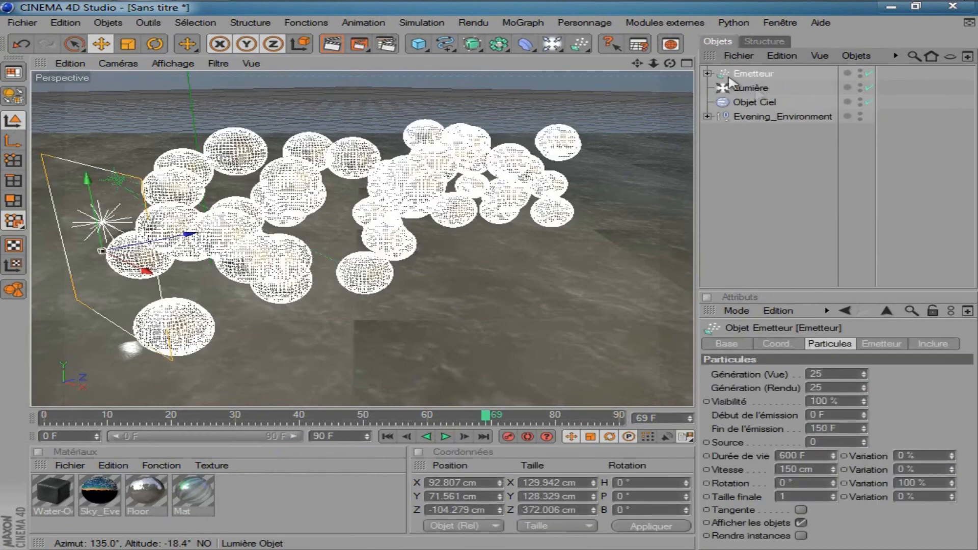
{"action": "left_click", "coordinate": [474, 49]}
{"action": "left_click", "coordinate": [655, 83]}
{"action": "left_click_drag", "start_coordinate": [754, 89], "coordinate": [750, 77]}
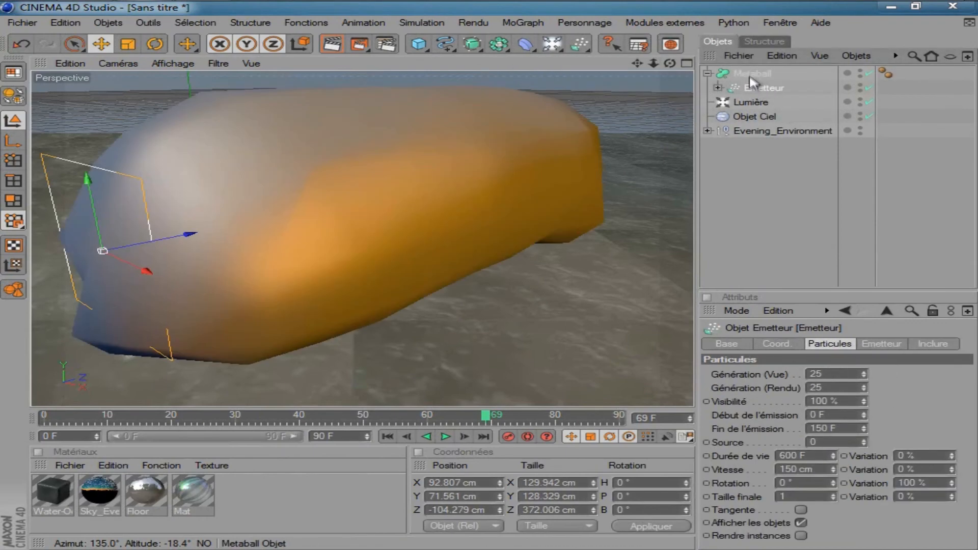
Set the Metaball's Subdivision (Vue) to 5 cm.
{"action": "left_click", "coordinate": [752, 74]}
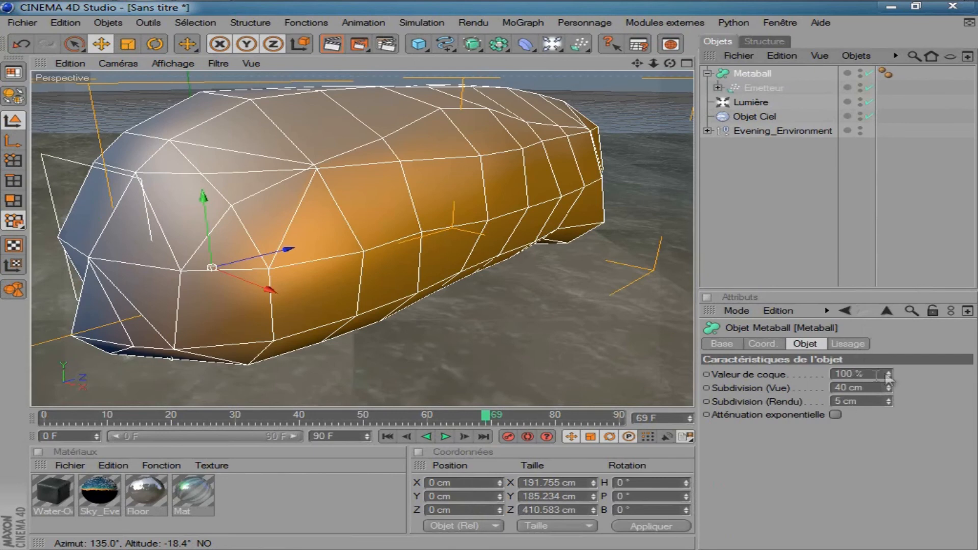
{"action": "double_click", "coordinate": [874, 387]}
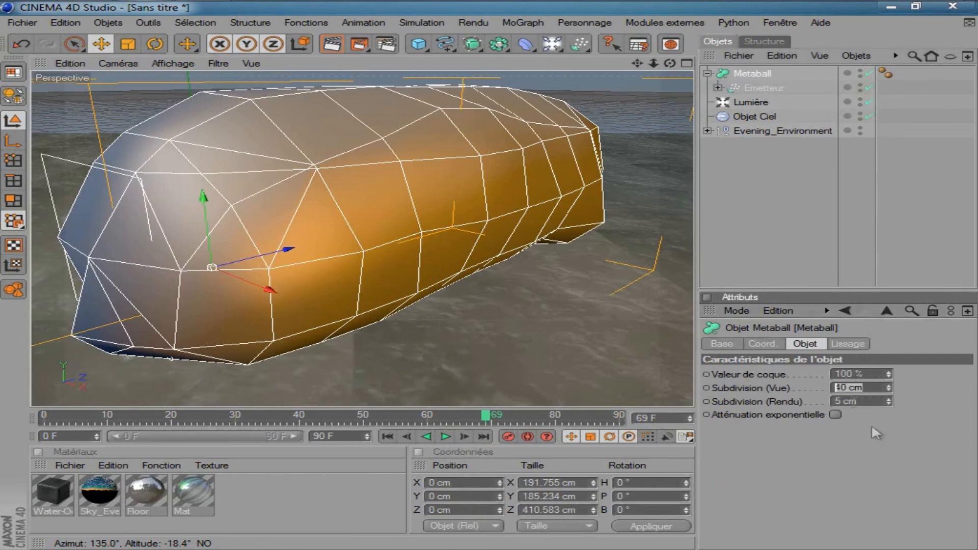
{"action": "type", "text": "5"}
{"action": "key", "text": "Return"}
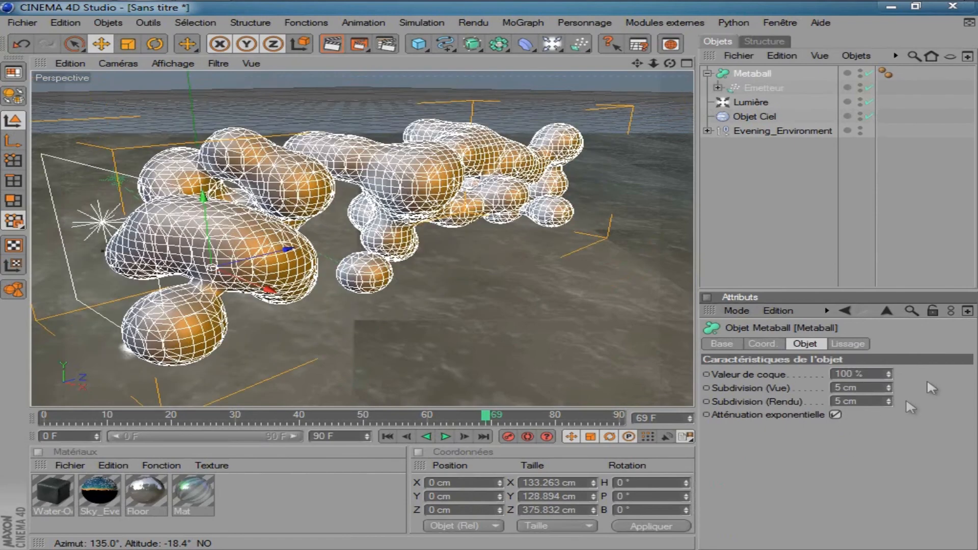
Set the Metaball's Valeur de coque to 196 % with Atténuation exponentielle off, and apply the Mat material to it.
{"action": "left_click", "coordinate": [890, 373]}
{"action": "left_click_drag", "start_coordinate": [889, 372], "coordinate": [835, 454]}
{"action": "left_click", "coordinate": [836, 414]}
{"action": "mouse_move", "coordinate": [889, 375]}
{"action": "left_mouse_down"}
{"action": "mouse_move", "coordinate": [896, 323]}
{"action": "mouse_move", "coordinate": [887, 352]}
{"action": "mouse_move", "coordinate": [883, 320]}
{"action": "mouse_move", "coordinate": [888, 368]}
{"action": "left_mouse_up"}
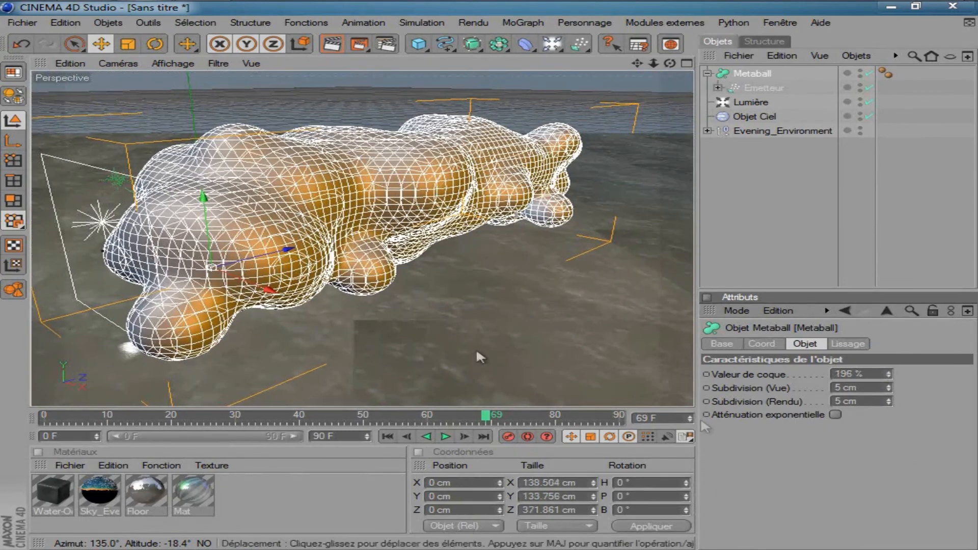
{"action": "mouse_move", "coordinate": [193, 491]}
{"action": "left_mouse_down"}
{"action": "mouse_move", "coordinate": [185, 419]}
{"action": "mouse_move", "coordinate": [291, 223]}
{"action": "mouse_move", "coordinate": [310, 276]}
{"action": "left_mouse_up"}
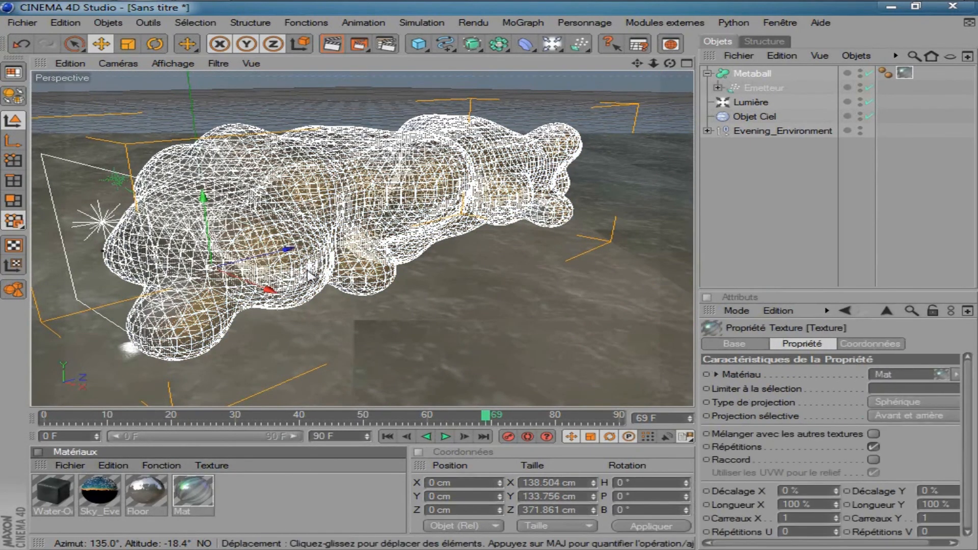